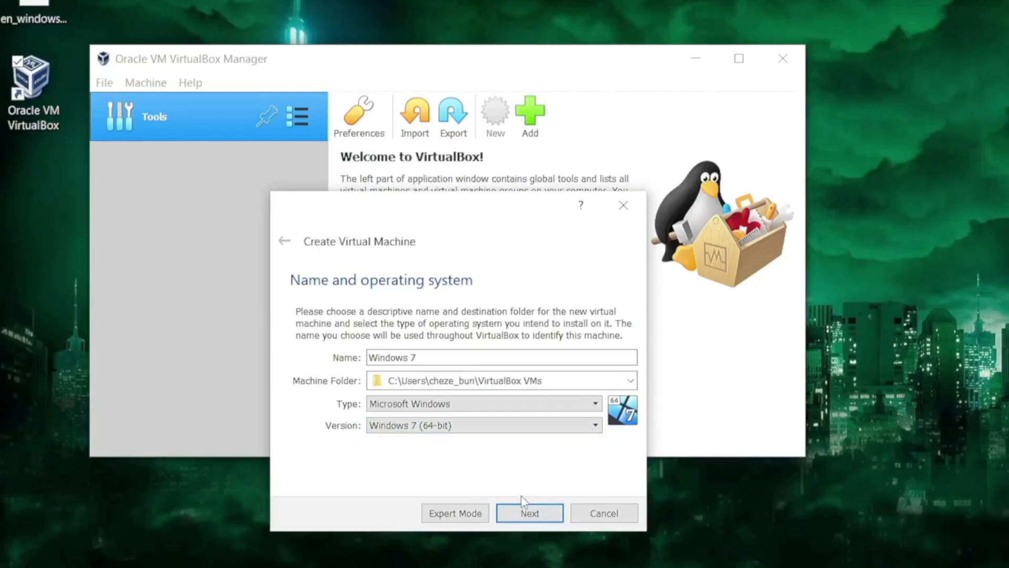
Keep the Windows 7 (64-bit) name and type settings and allocate 16640 MB of memory to the new virtual machine.
click(534, 516)
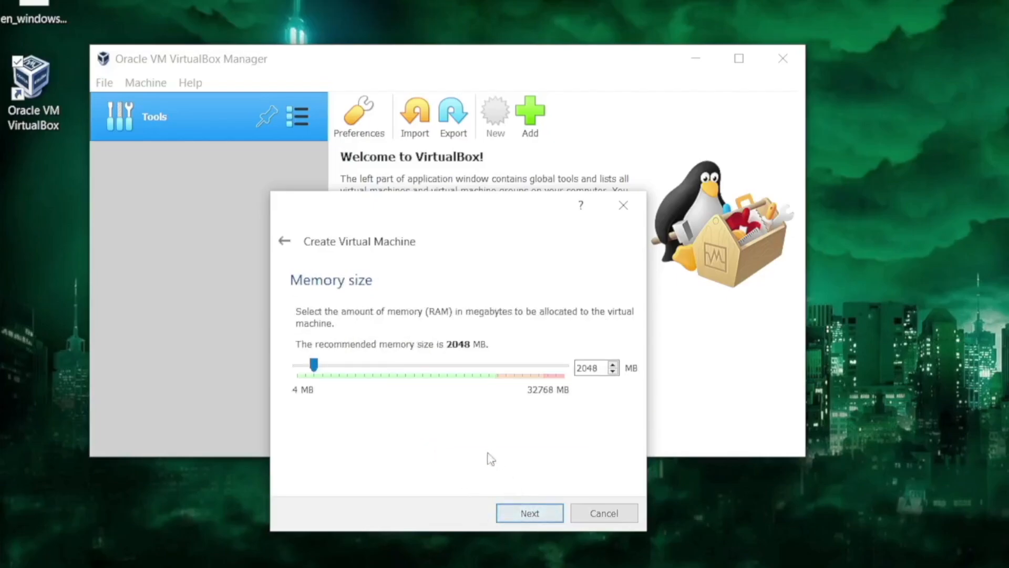
scroll(425, 373, up, 15)
scroll(425, 372, down, 5)
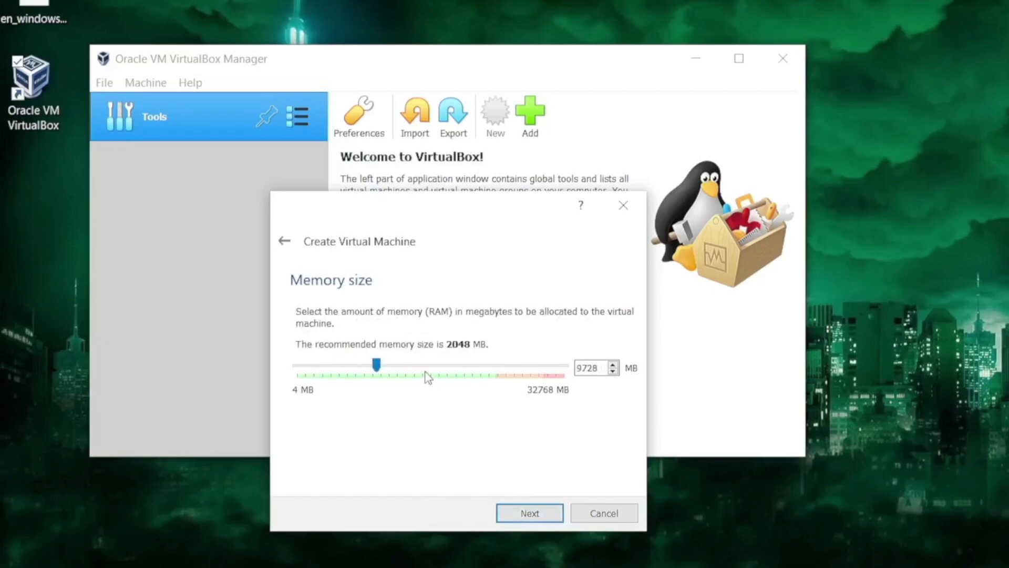
scroll(425, 374, down, 6)
scroll(426, 374, up, 5)
scroll(425, 374, down, 2)
scroll(428, 377, up, 14)
scroll(426, 374, up, 2)
scroll(426, 375, down, 14)
scroll(426, 375, down, 9)
scroll(425, 372, up, 16)
scroll(424, 372, up, 4)
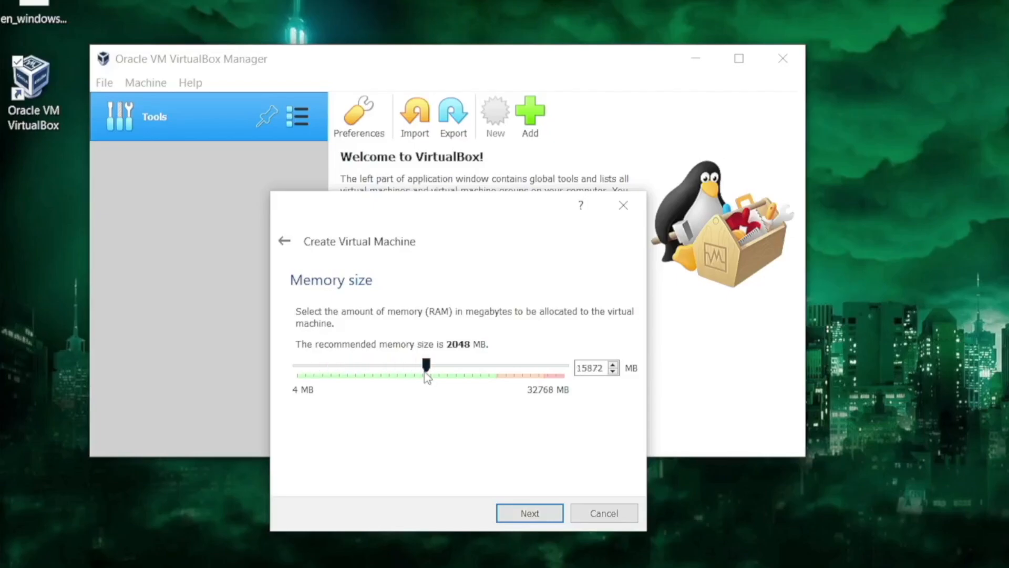
click(531, 512)
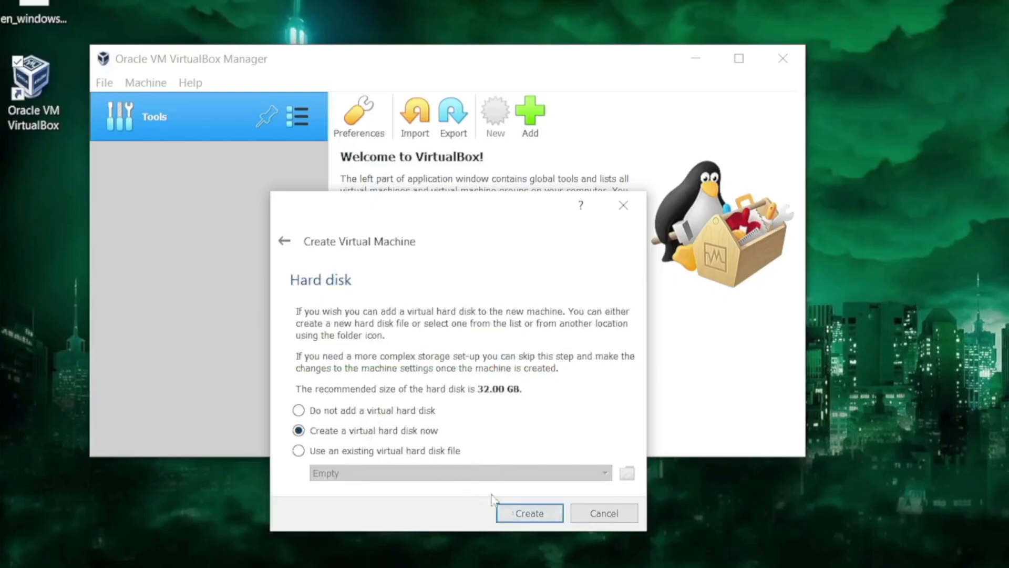
Create a new VDI virtual hard disk sized 72.00 GB for the machine.
click(547, 521)
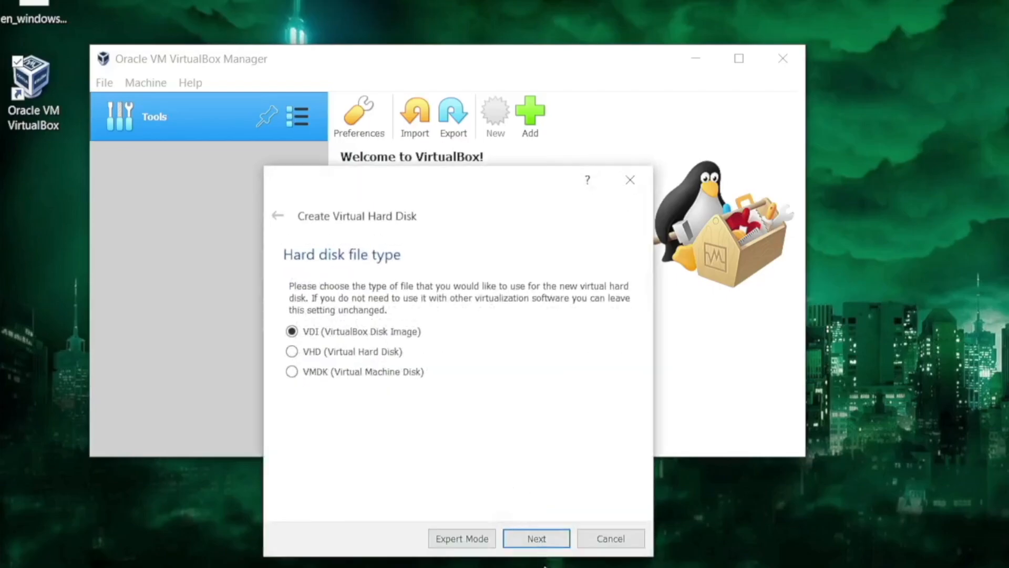
click(537, 541)
click(537, 539)
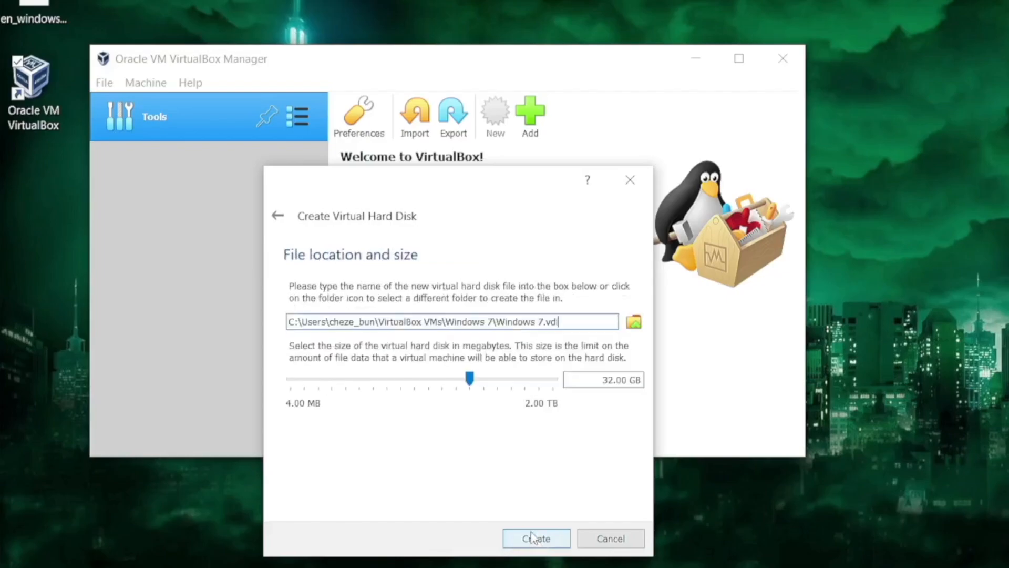
scroll(466, 376, up, 4)
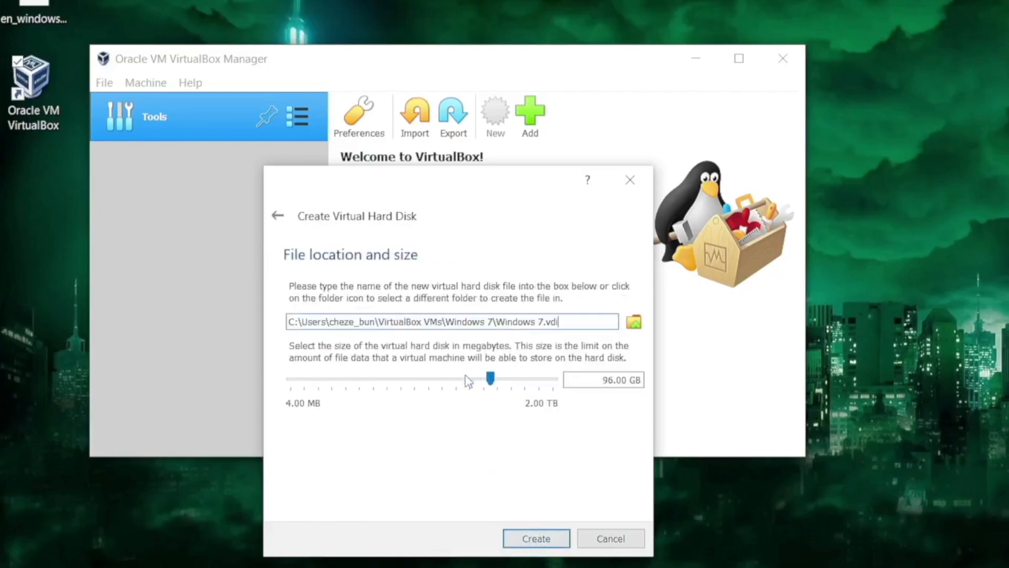
scroll(466, 375, down, 2)
scroll(465, 376, up, 1)
scroll(466, 376, down, 1)
scroll(465, 376, up, 1)
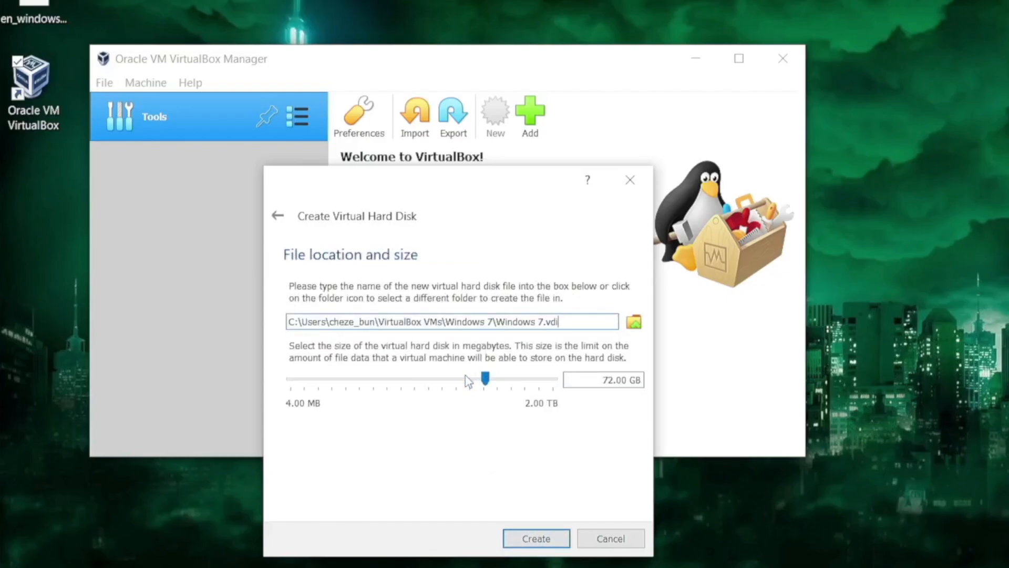
click(536, 539)
right_click(516, 535)
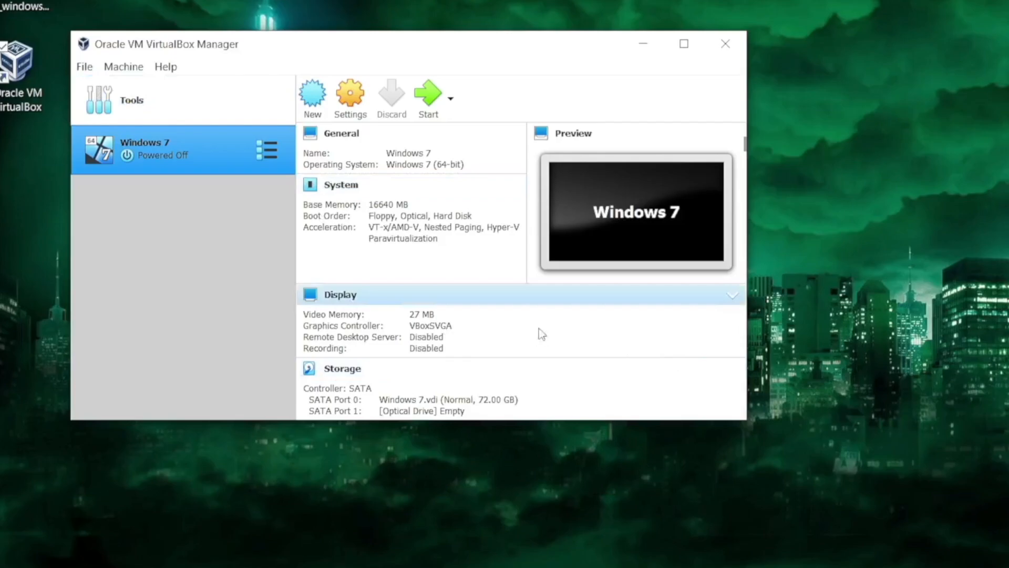
Open the Windows 7 VM settings and disable Floppy in the boot order, moving it to the bottom.
click(348, 98)
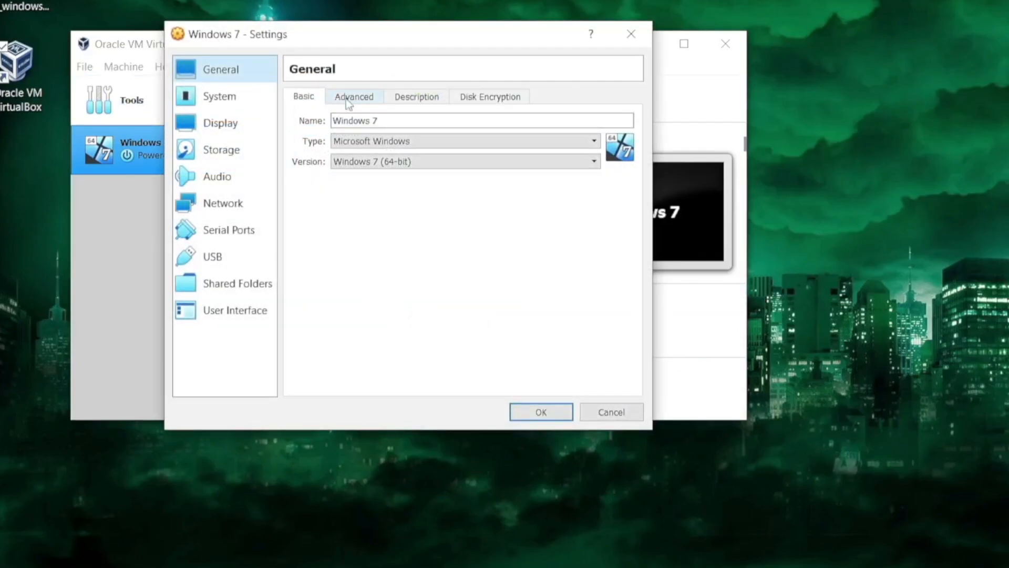
click(265, 100)
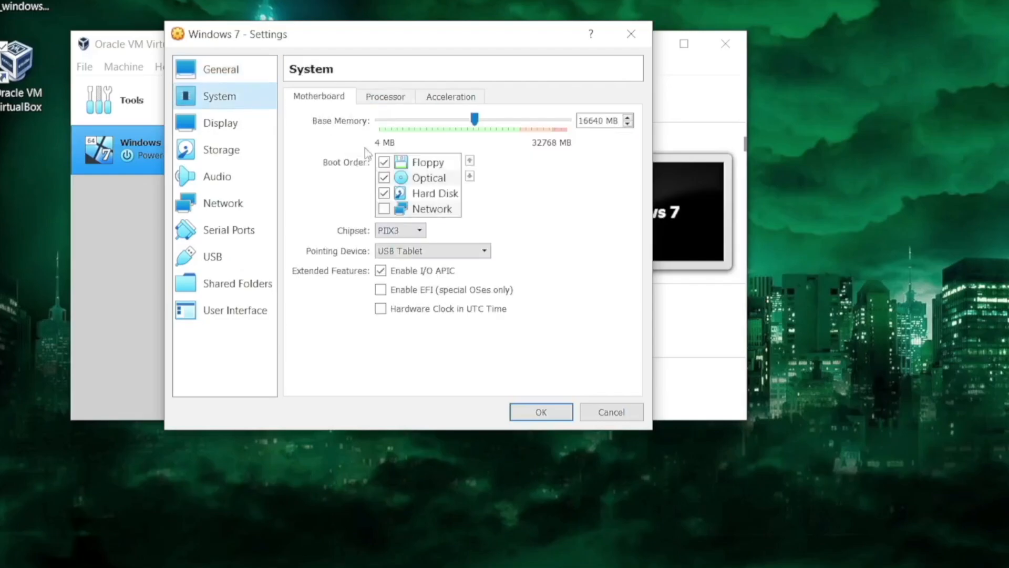
click(385, 164)
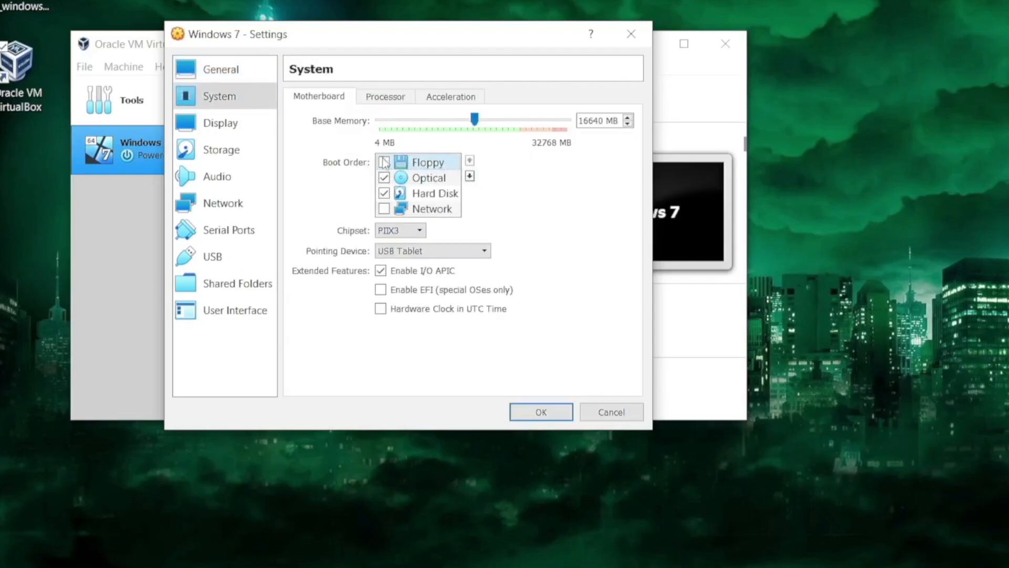
click(471, 176)
click(471, 177)
click(471, 177)
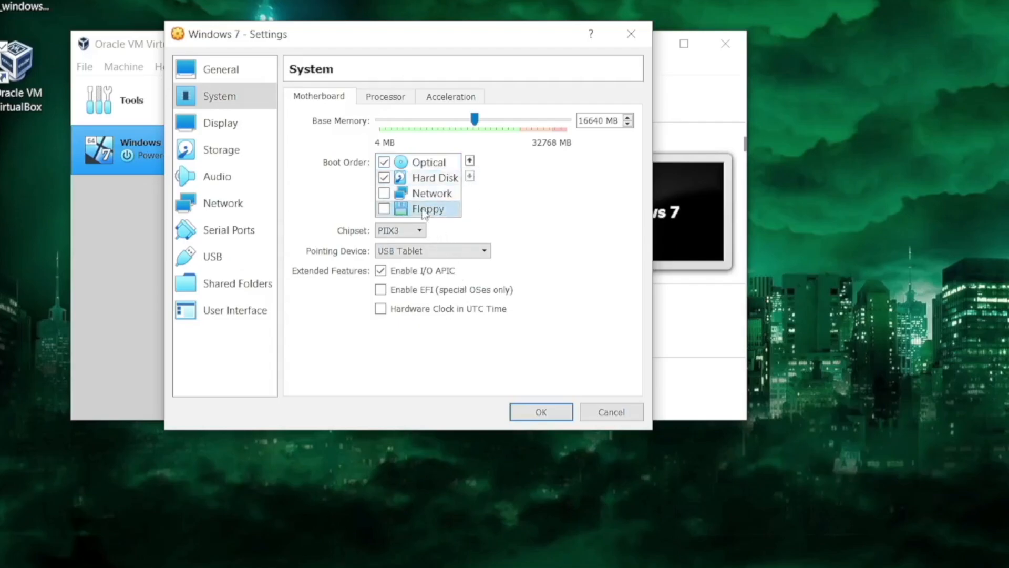
Set the virtual machine's processor count to 2.
click(370, 101)
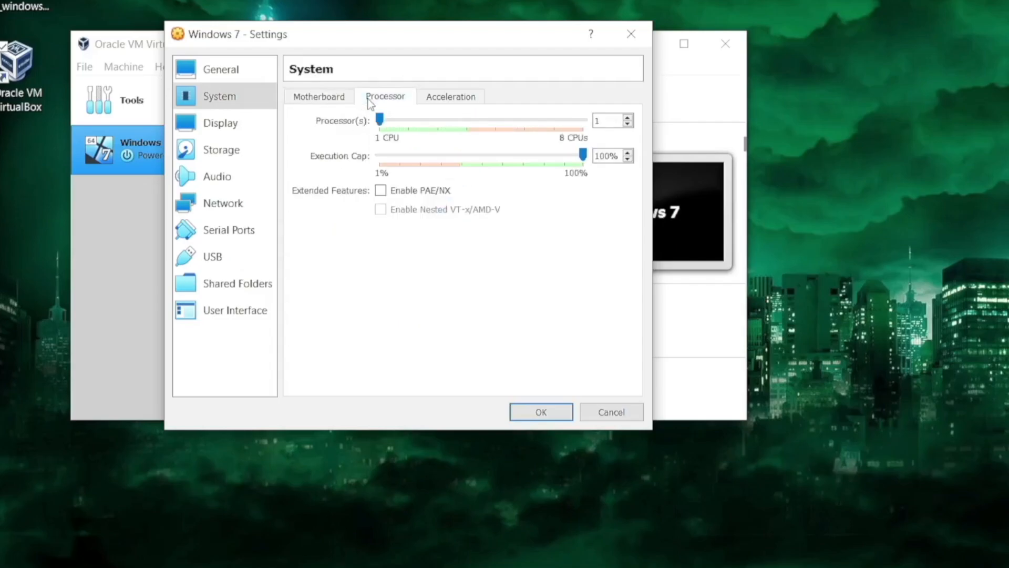
click(404, 114)
Enable 3D acceleration and raise the video memory to 256 MB.
click(247, 130)
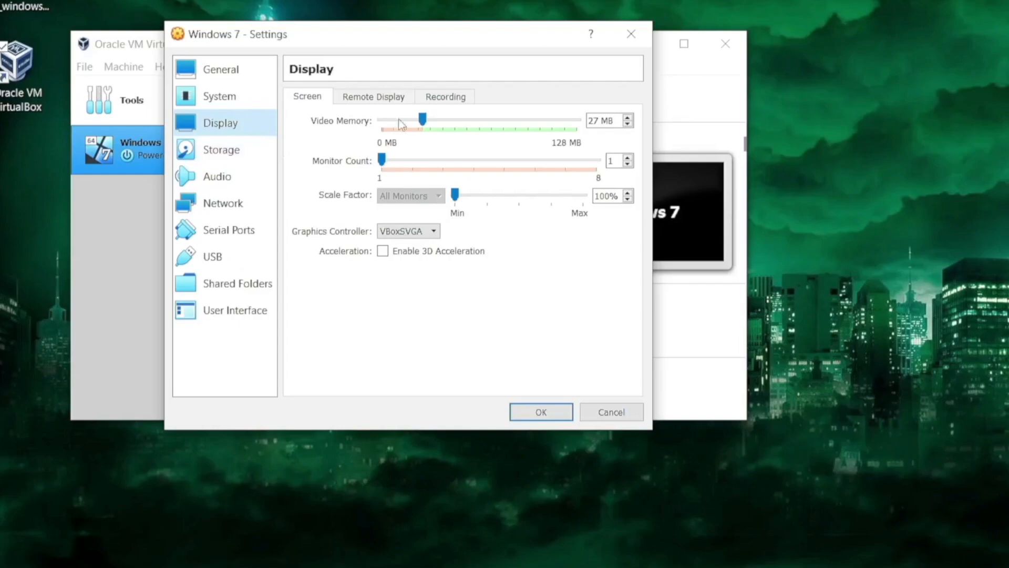
click(427, 253)
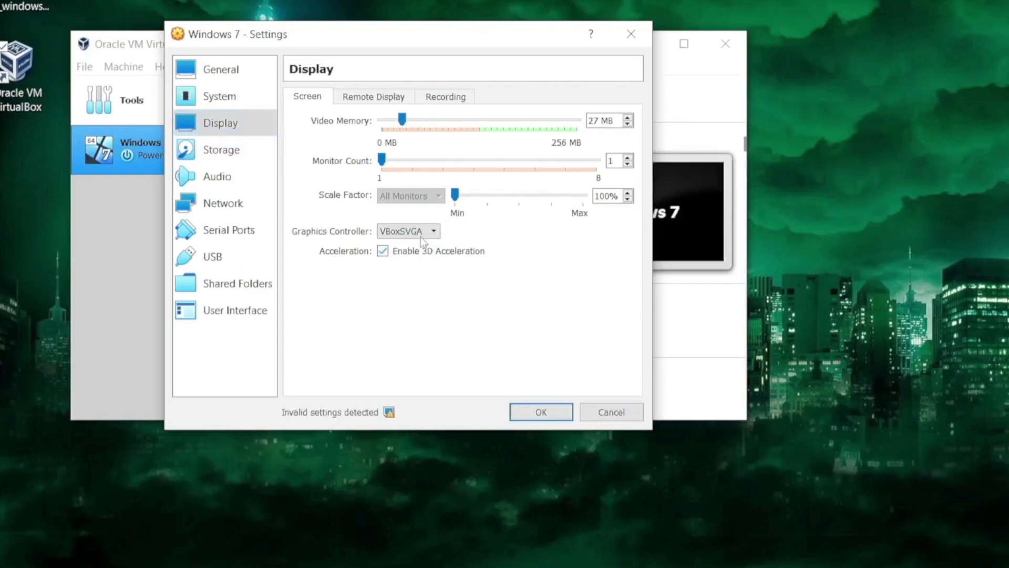
drag(403, 124, 579, 125)
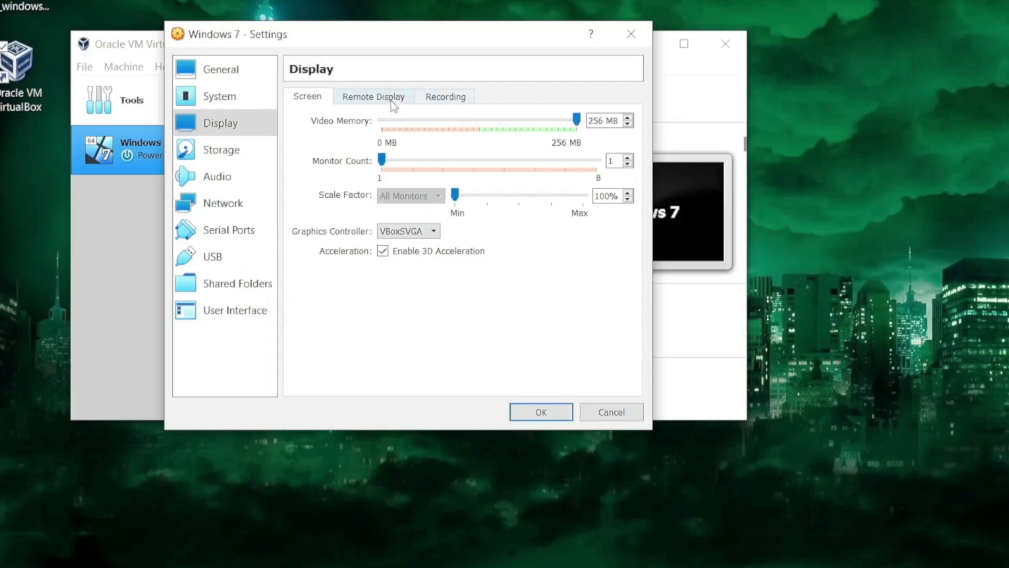
Attach en_windows_7_AIO_sp1_x64_x86_dvd.ISO from the Desktop to the empty optical drive.
click(253, 156)
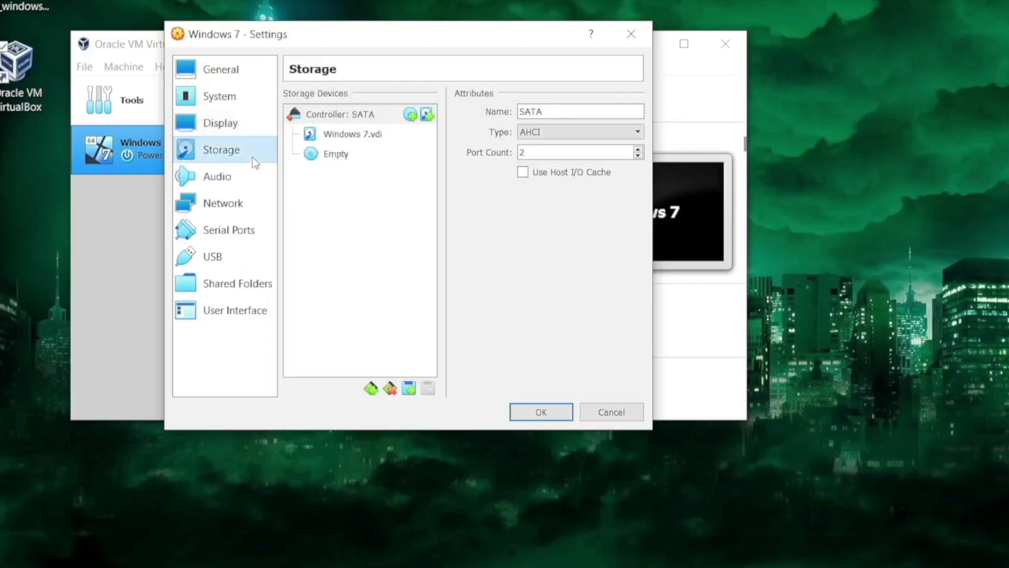
click(314, 156)
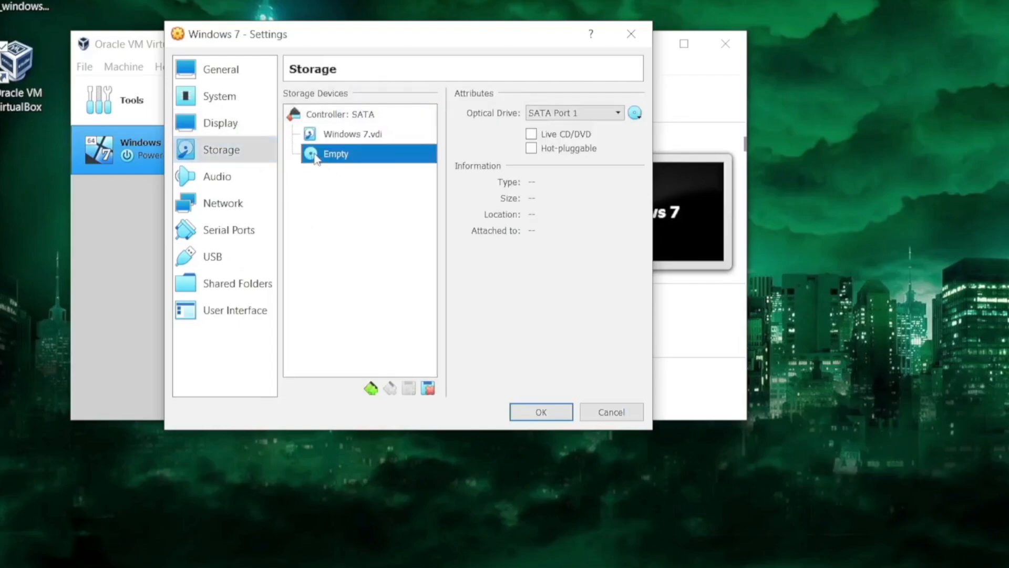
click(636, 113)
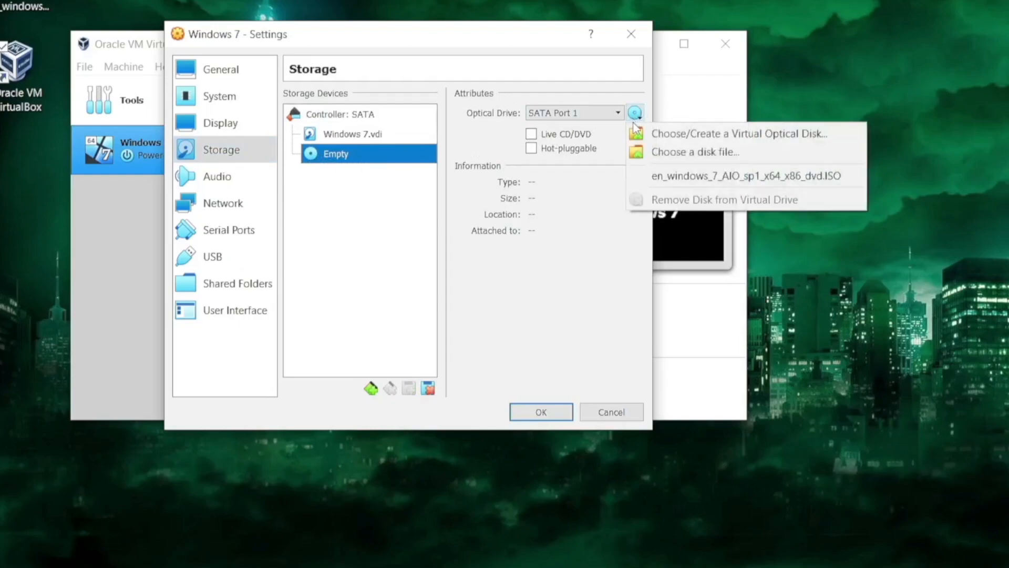
click(654, 156)
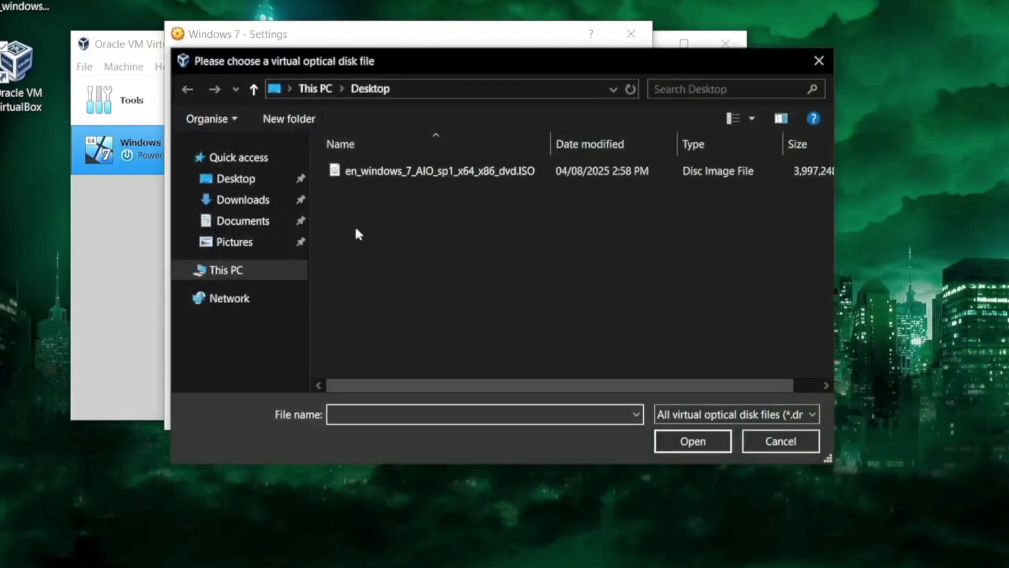
click(252, 208)
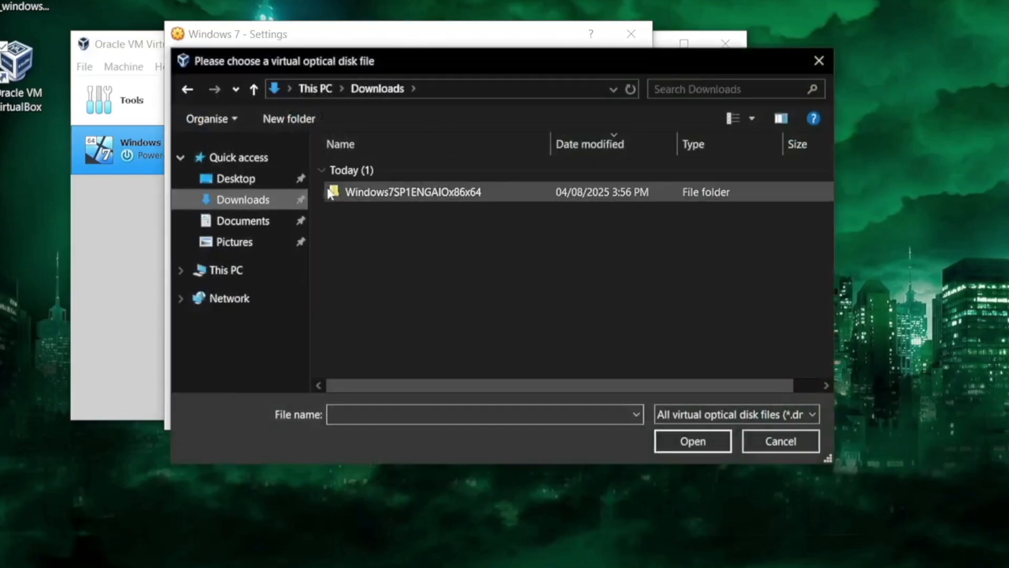
click(250, 178)
drag(284, 184, 318, 175)
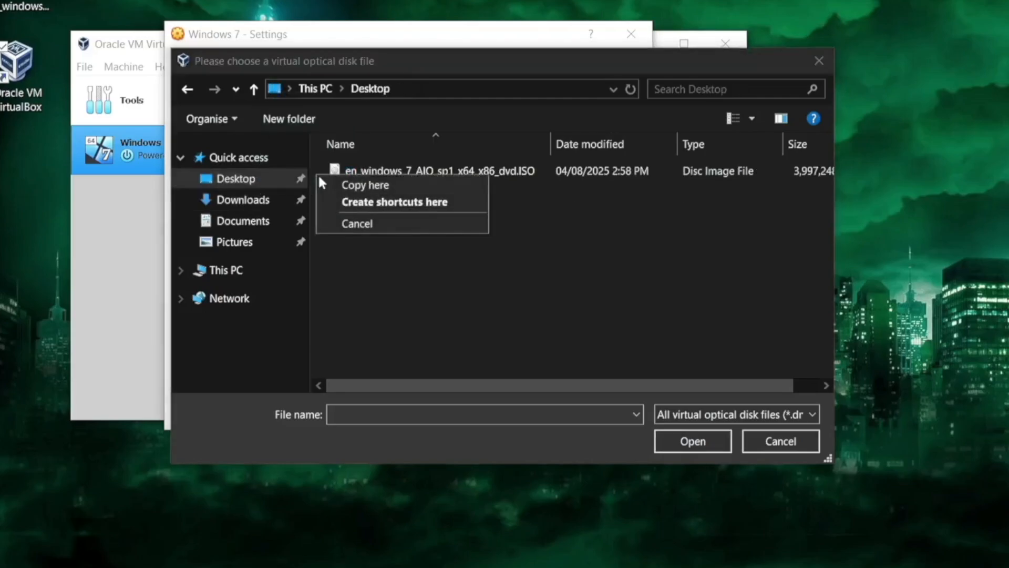
click(376, 265)
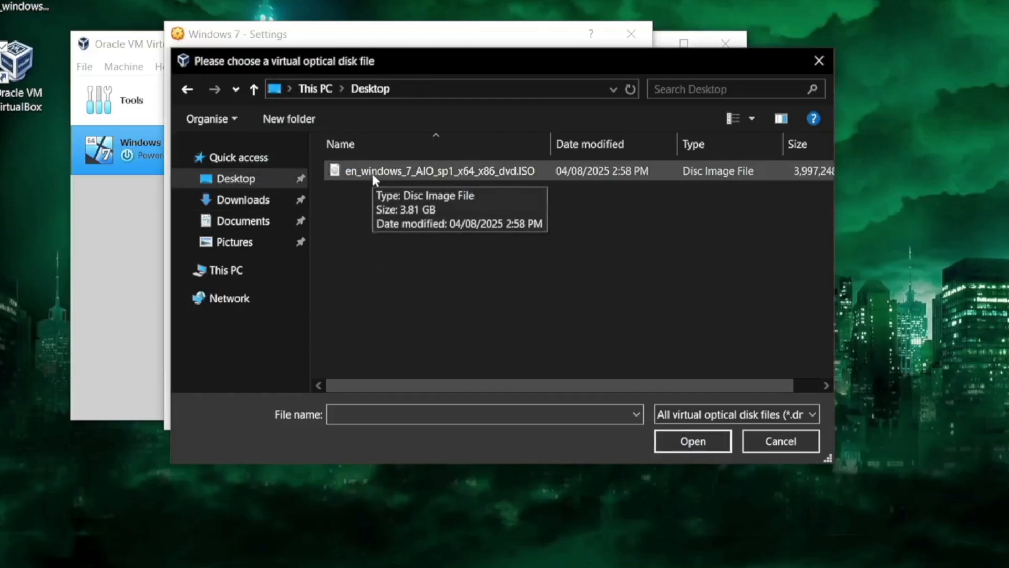
double_click(372, 173)
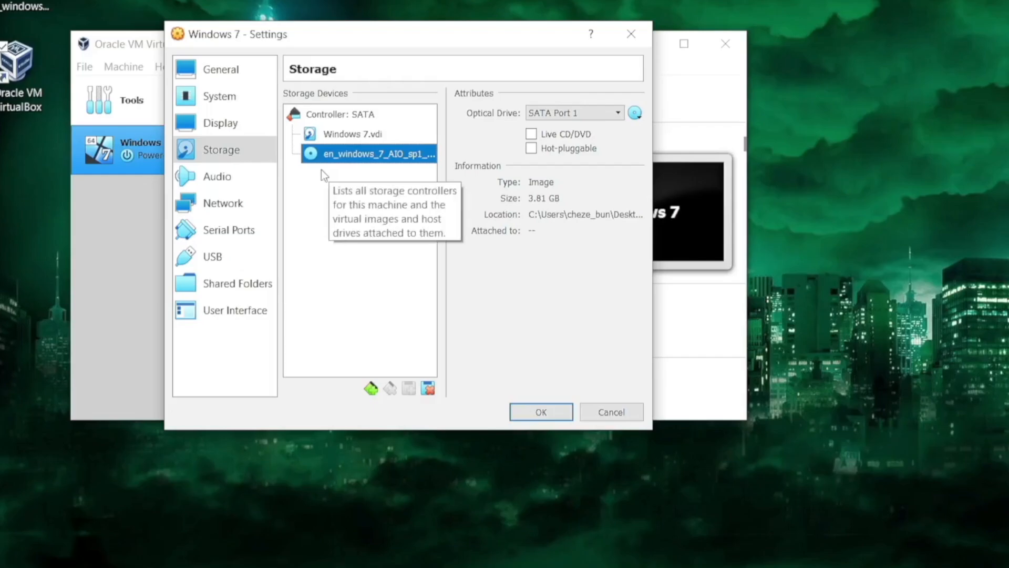
Enable audio input for the virtual machine.
click(244, 179)
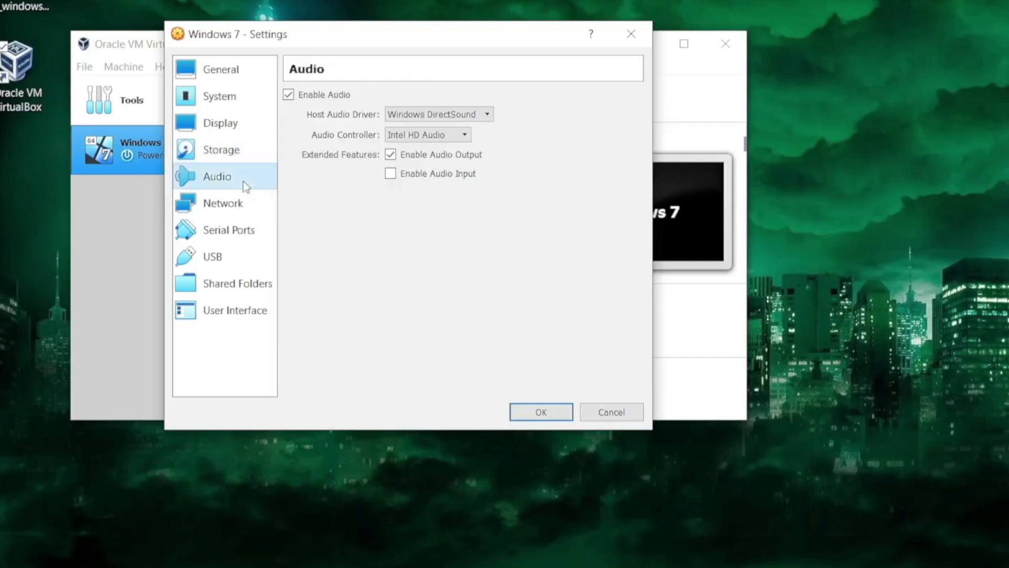
click(406, 176)
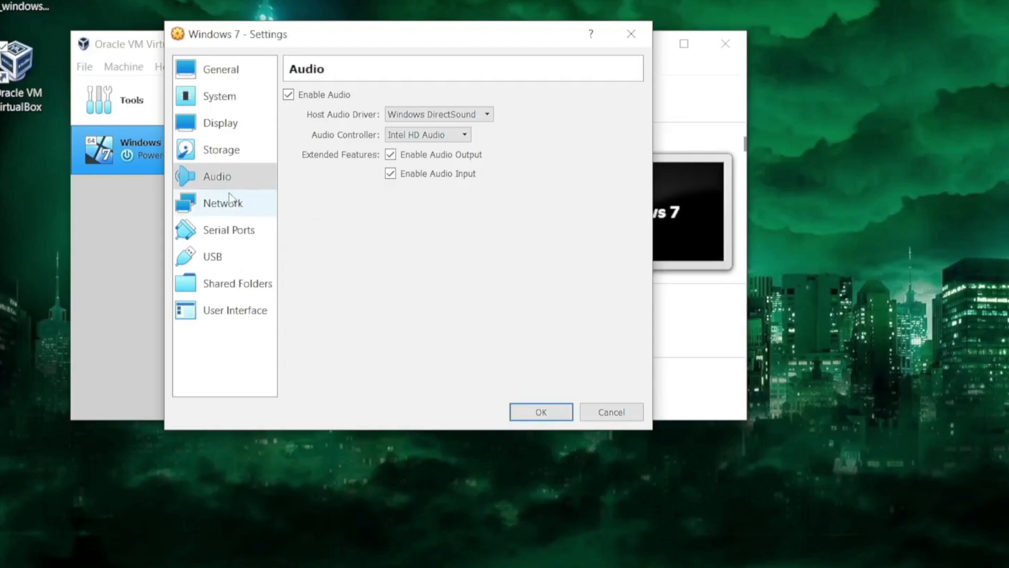
Enable showing the mini toolbar at the top of the screen and save the settings.
click(227, 213)
click(228, 234)
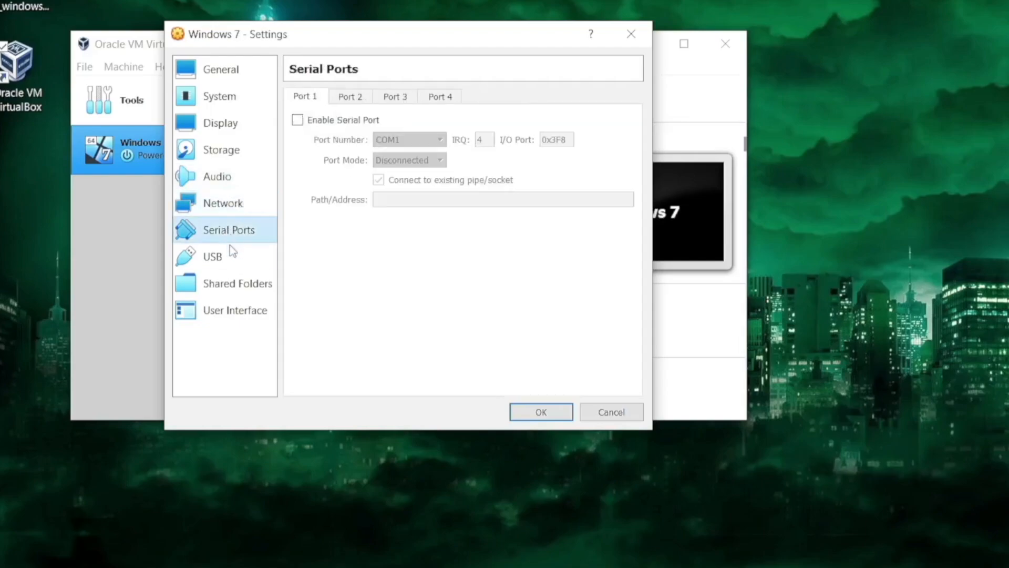
click(228, 266)
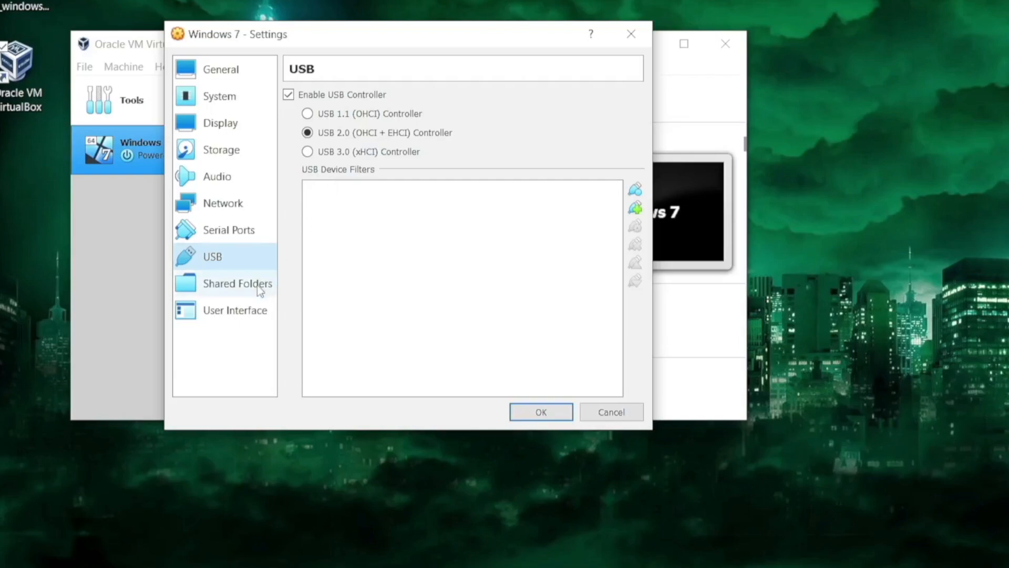
click(245, 232)
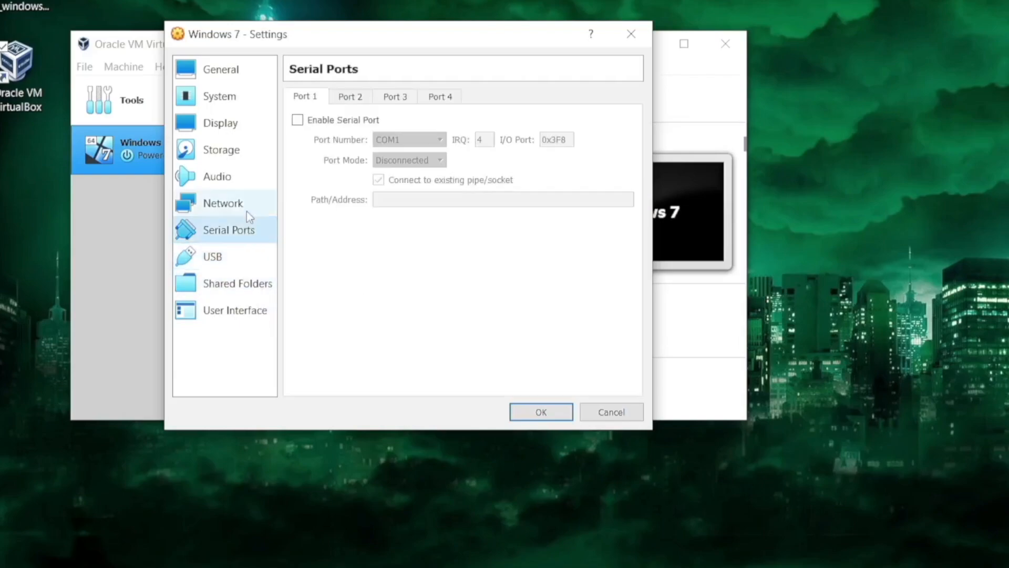
click(242, 313)
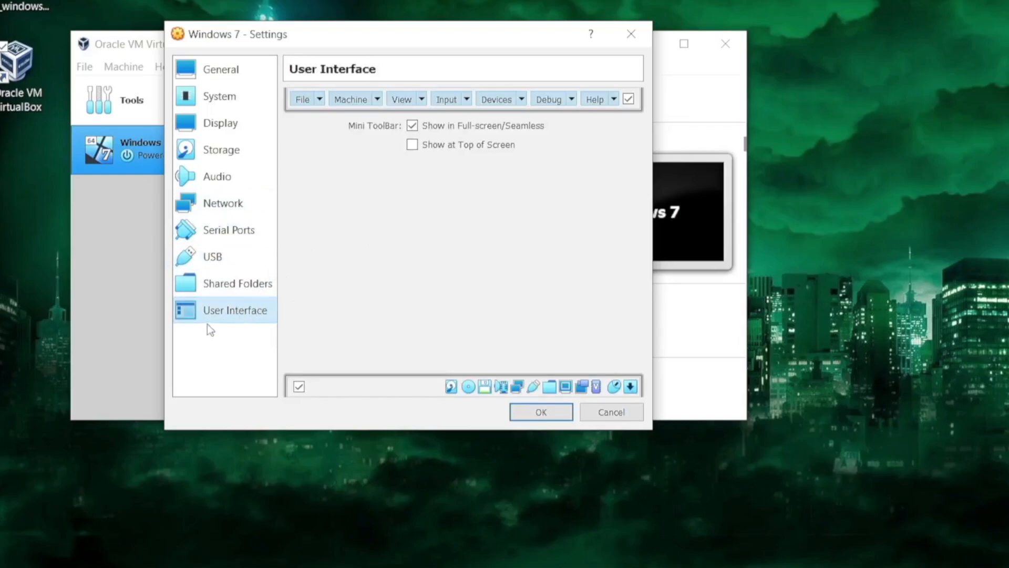
click(416, 146)
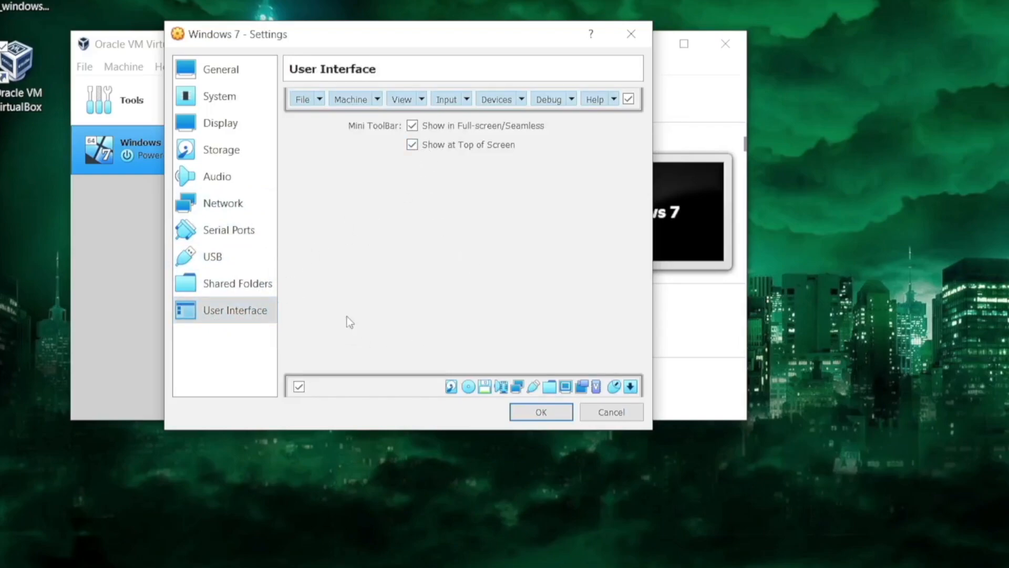
click(523, 418)
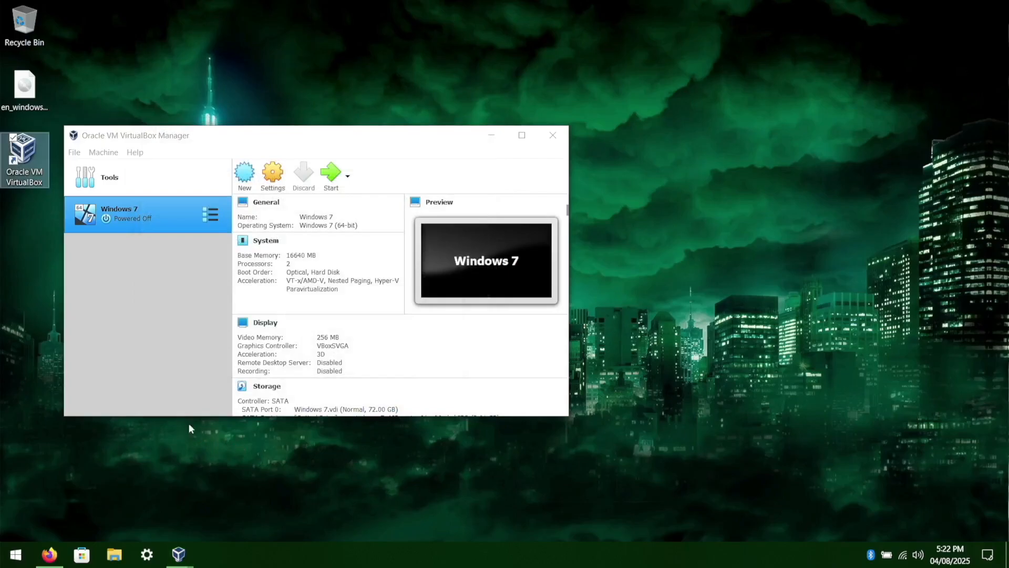
Set the virtual machine host key combination to CTRL + ALT in the input preferences and save.
click(159, 315)
click(75, 153)
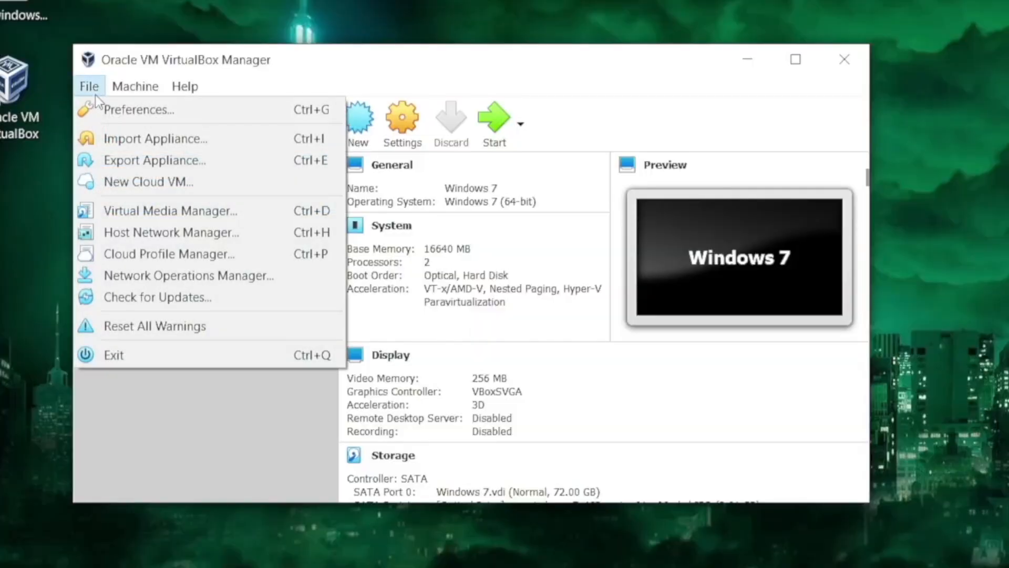
click(90, 169)
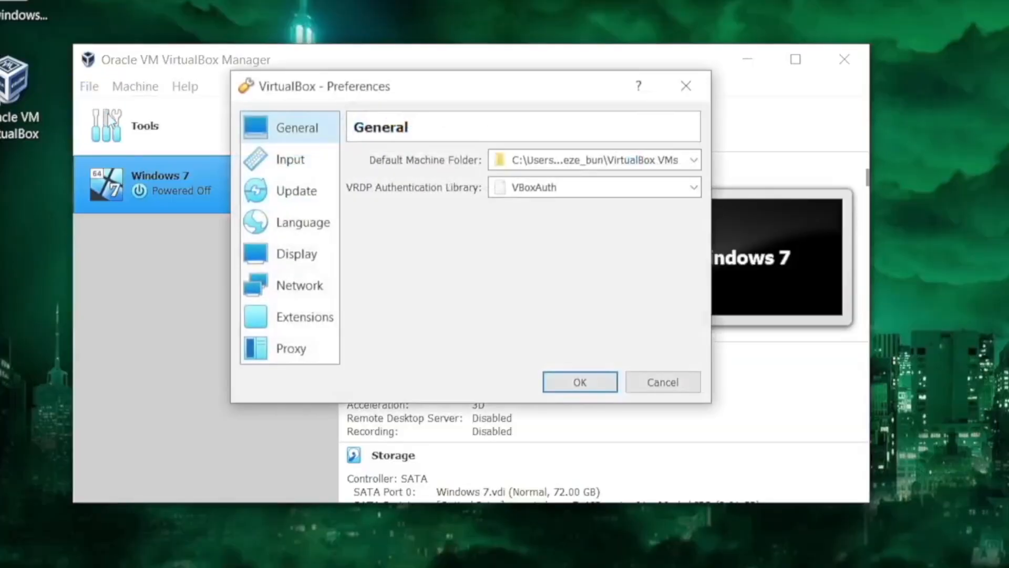
click(283, 163)
click(493, 165)
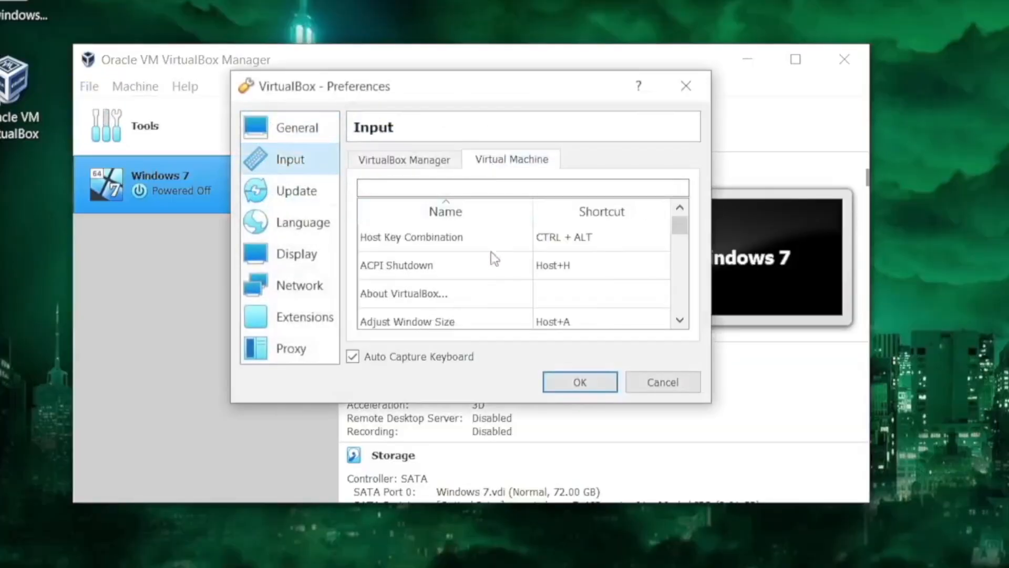
click(454, 238)
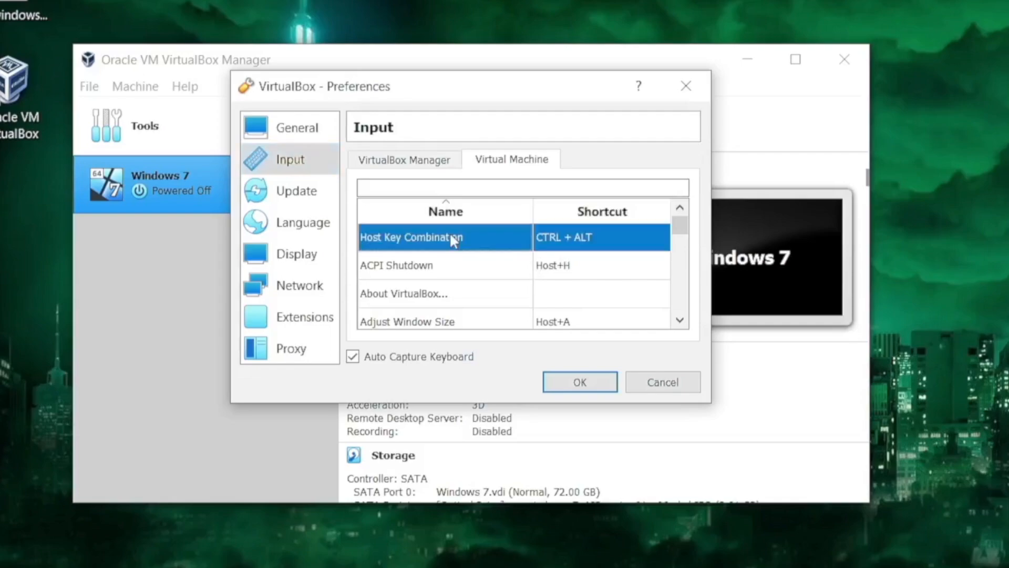
double_click(556, 238)
key(Control_R)
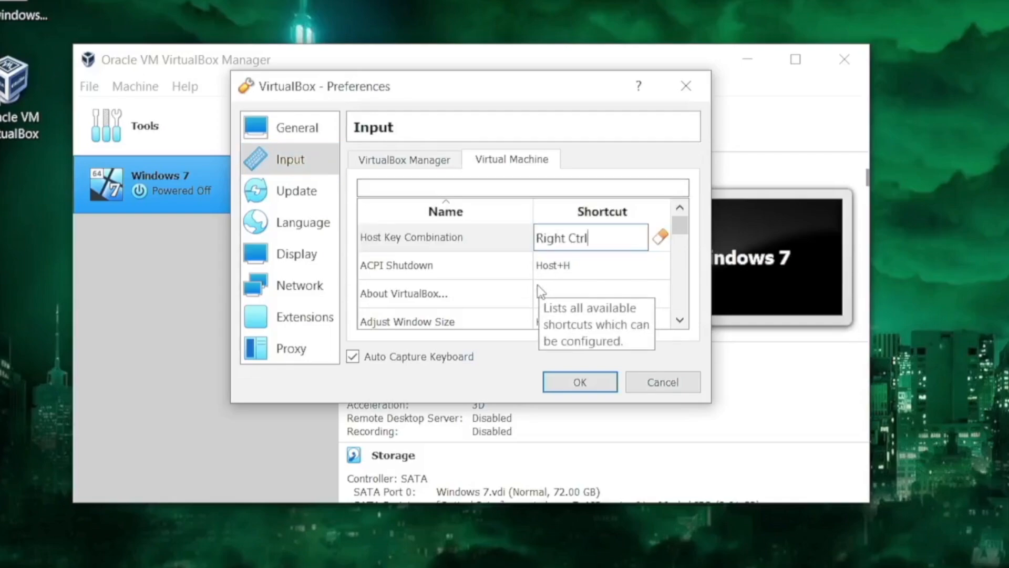
key(ctrl+alt)
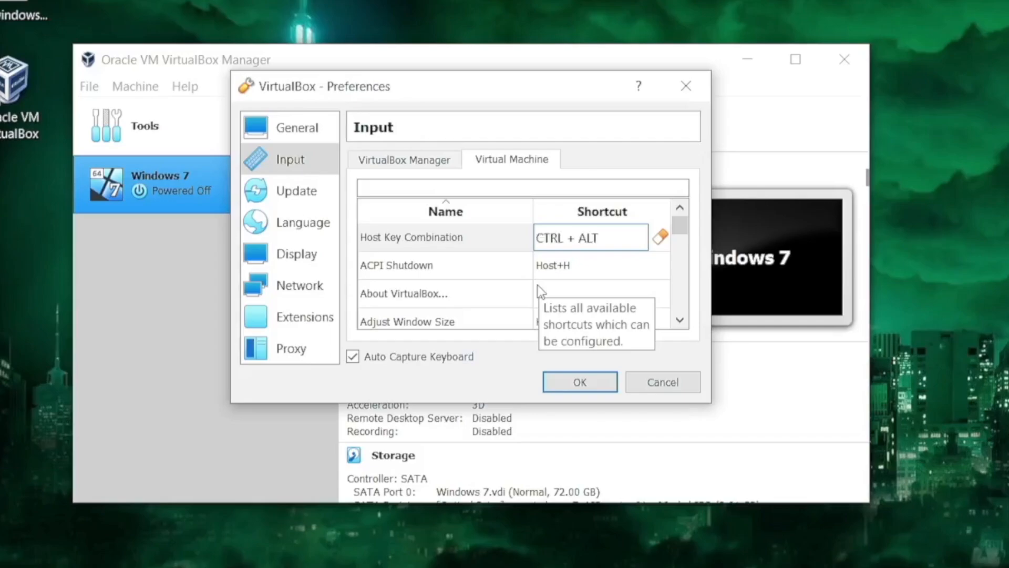
click(566, 383)
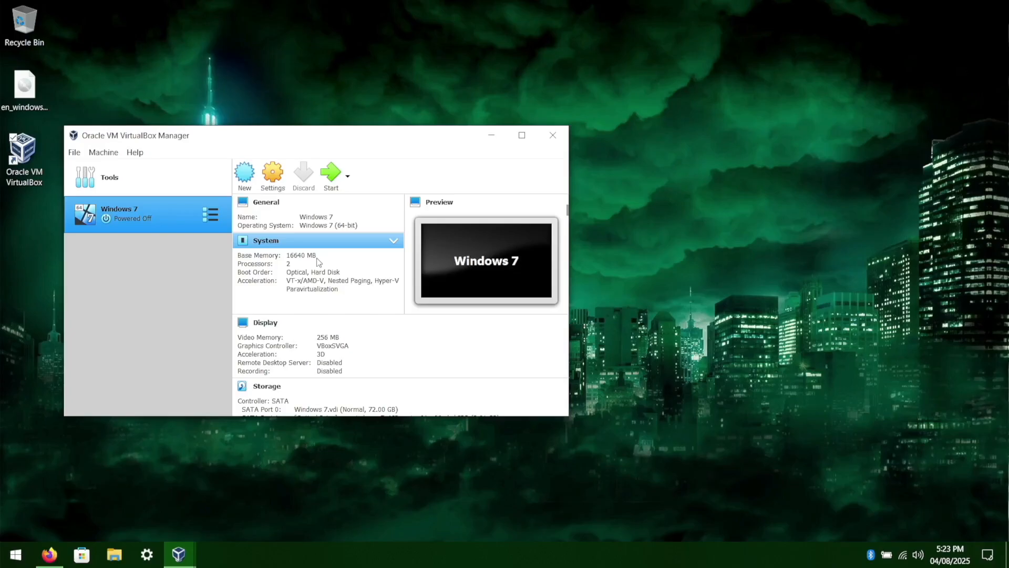
Start the Windows 7 virtual machine, dismiss the keyboard capture notice and maximize its window.
click(331, 172)
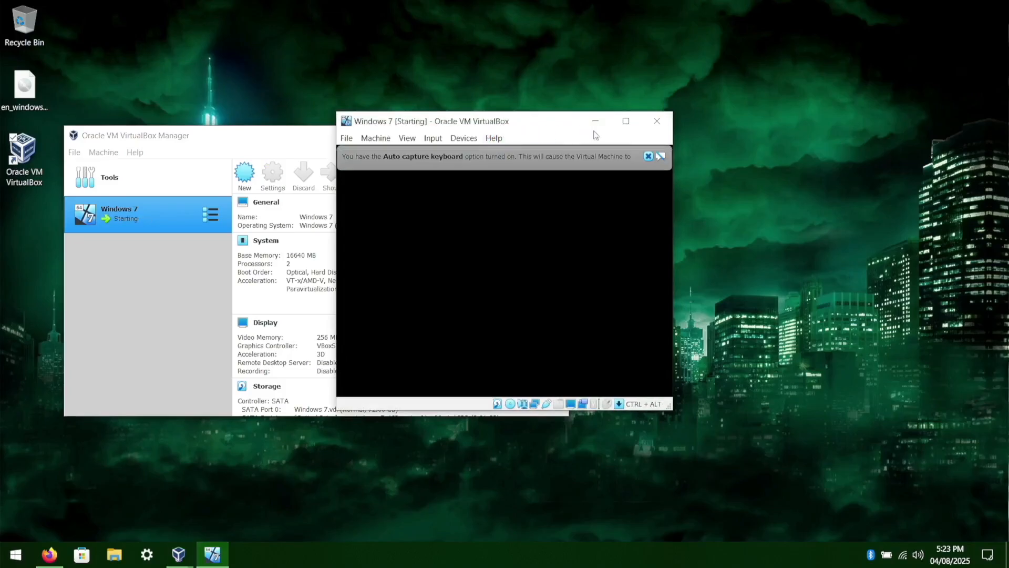
click(662, 157)
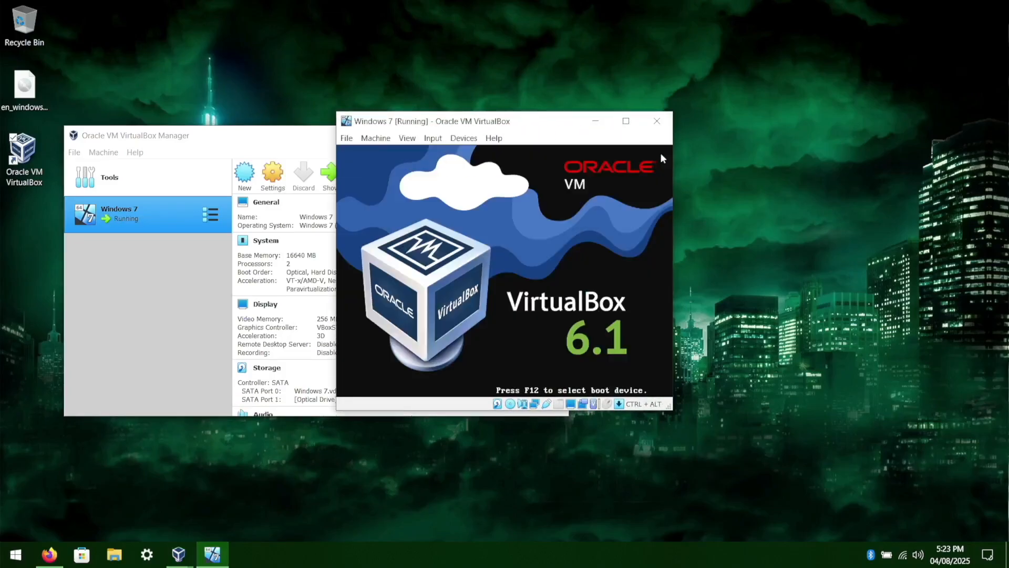
click(626, 121)
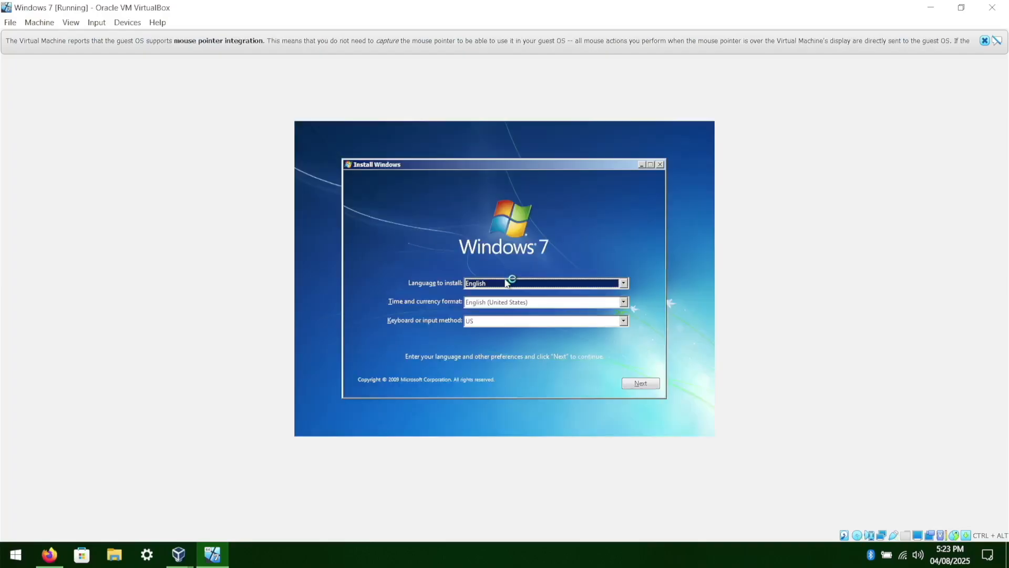
Choose English (United Kingdom) as the time and currency format and begin the Windows installation.
click(484, 304)
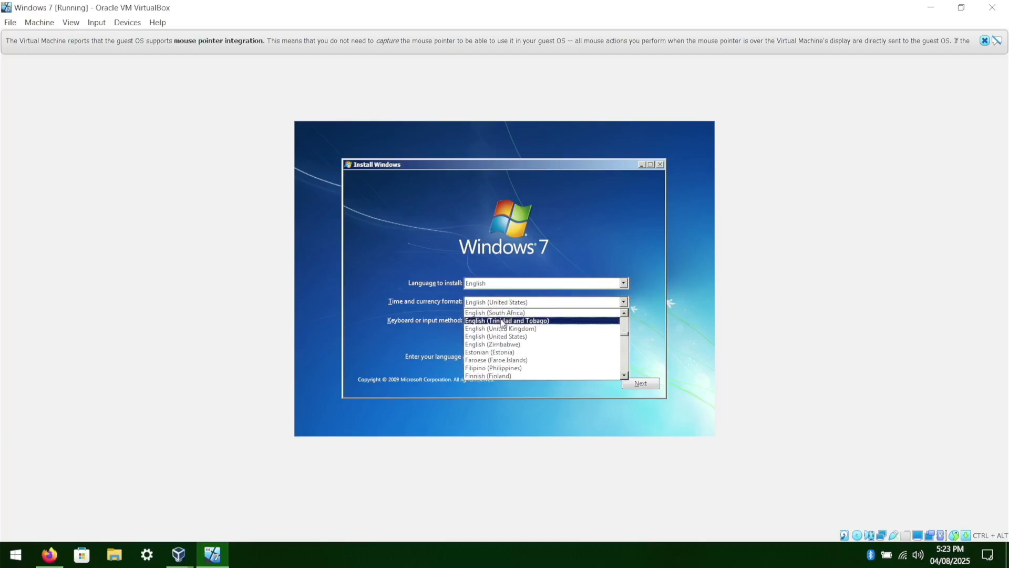
click(516, 330)
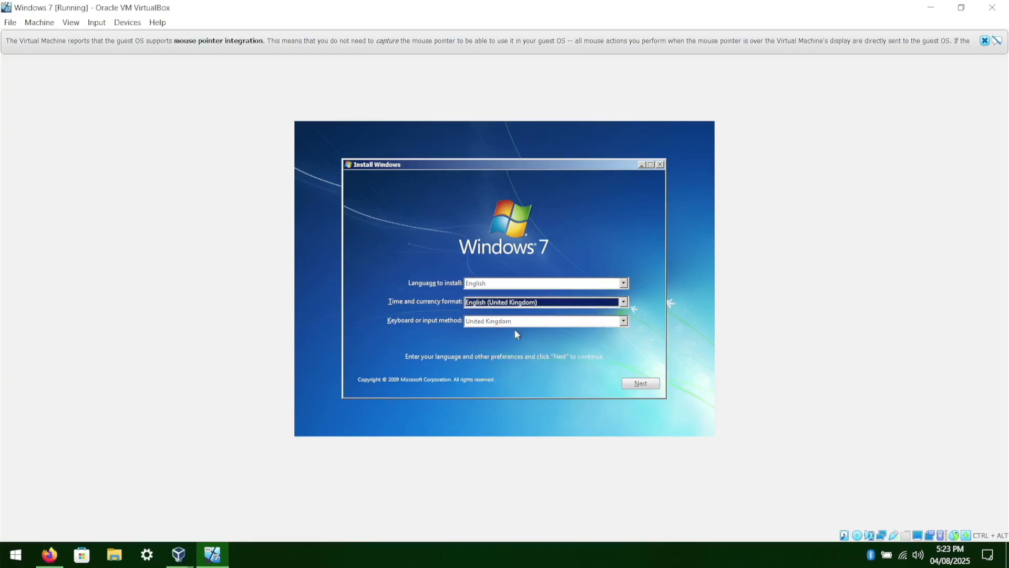
click(636, 386)
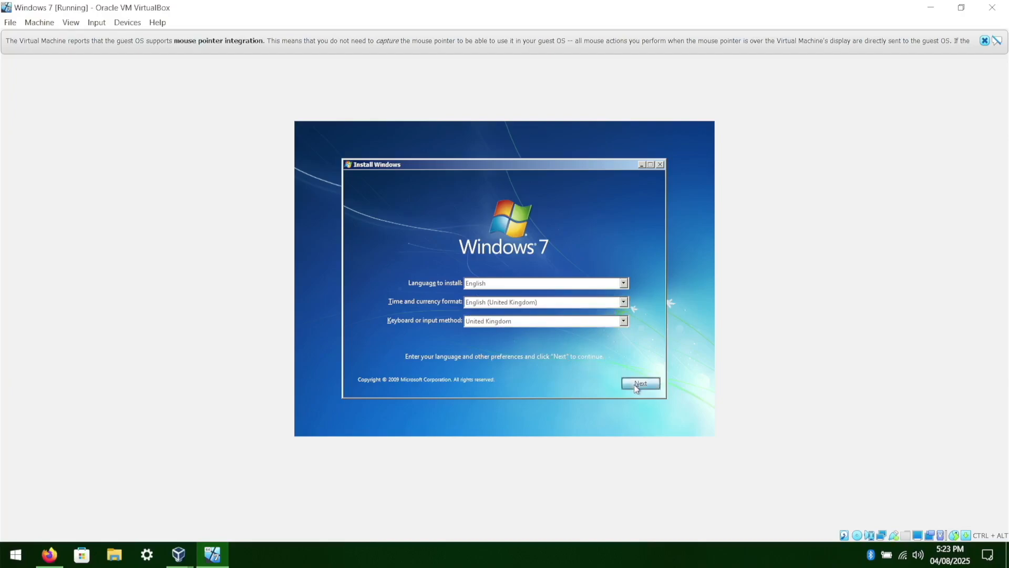
click(514, 280)
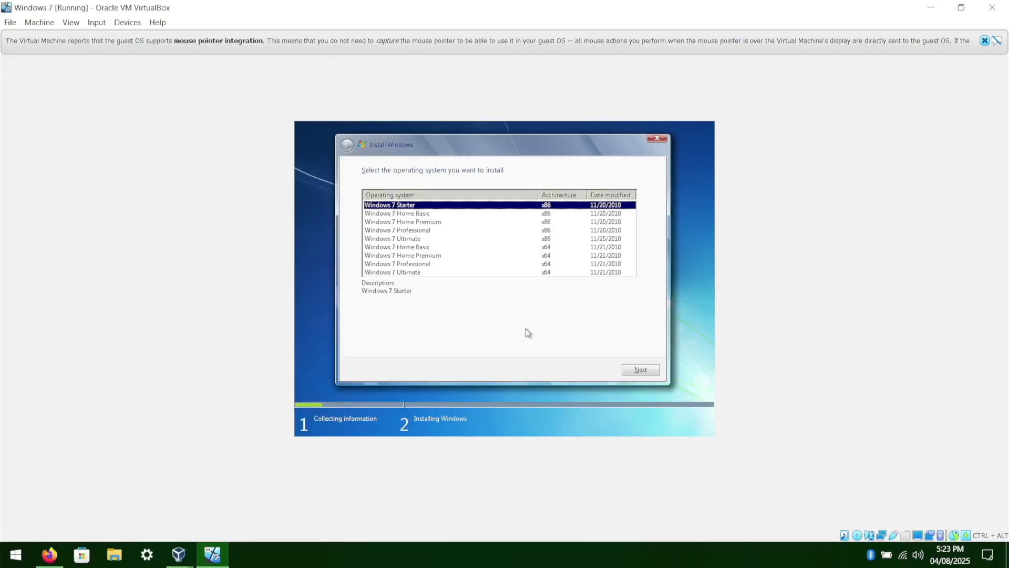
Select Windows 7 Home Premium x64 as the edition and accept the license terms.
click(400, 256)
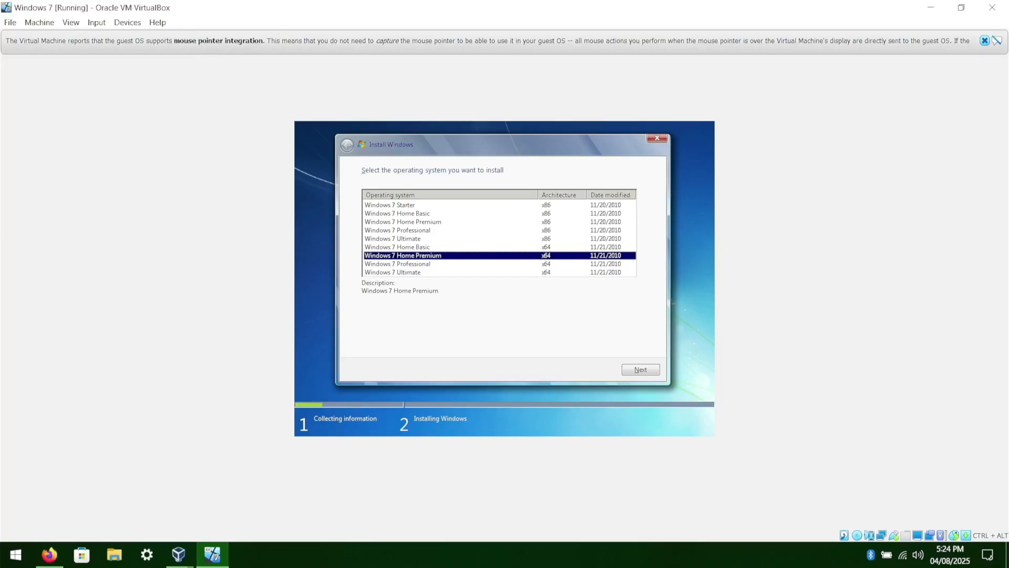
click(648, 371)
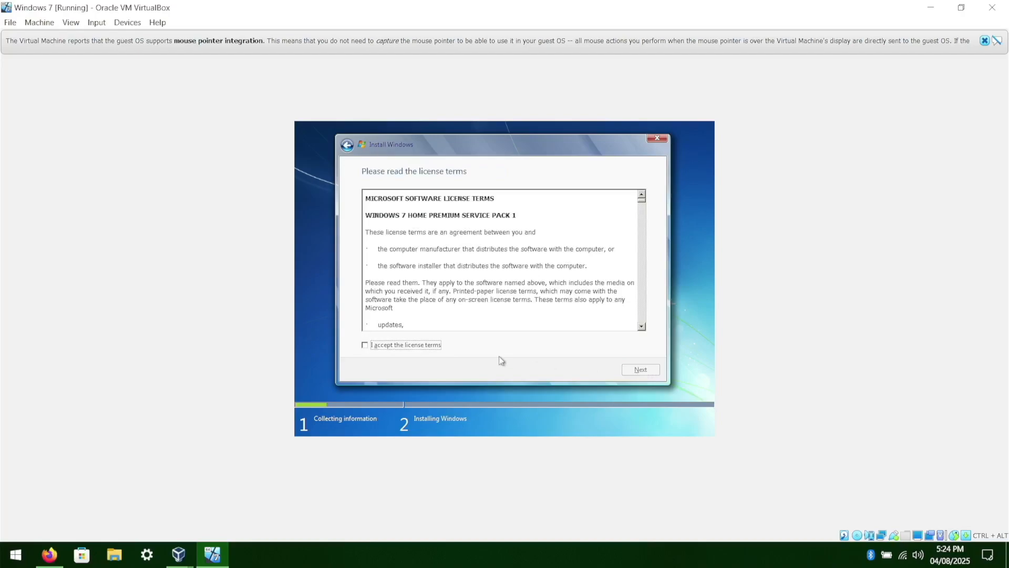
click(414, 346)
click(646, 369)
Choose a custom install, create a new 73728 MB partition on Disk 0 and install Windows there.
click(420, 279)
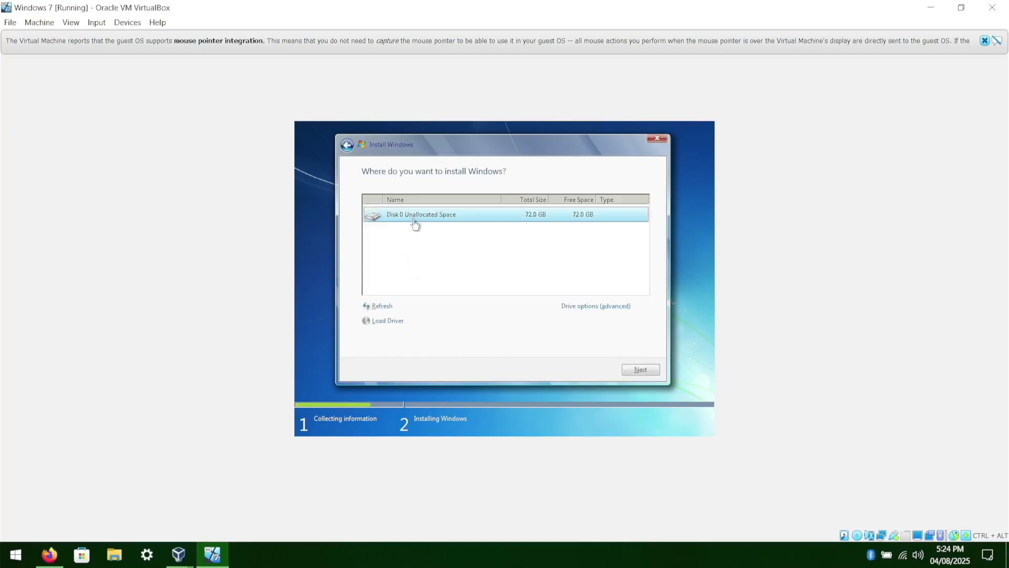
click(591, 310)
click(575, 310)
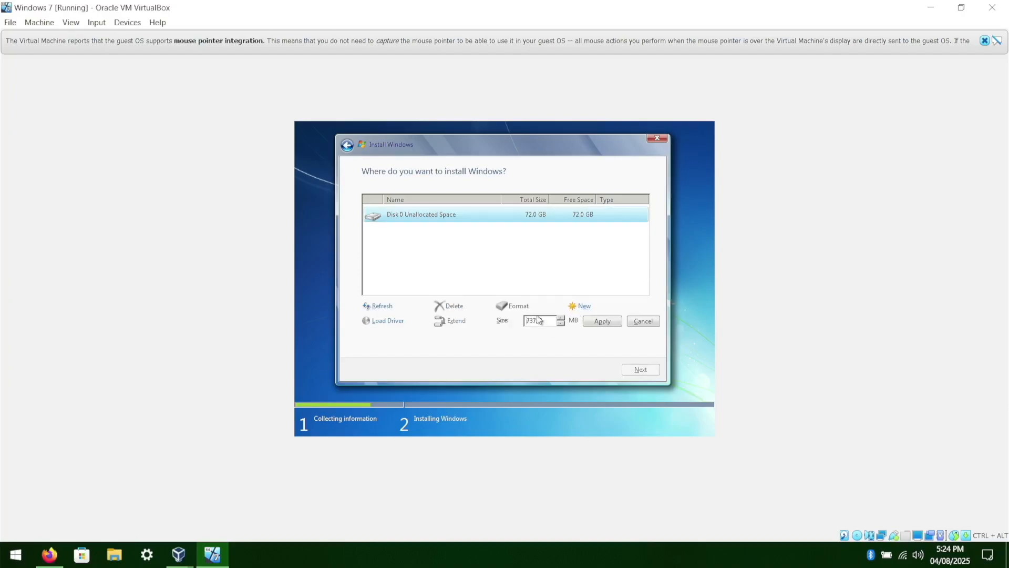
click(603, 321)
click(593, 322)
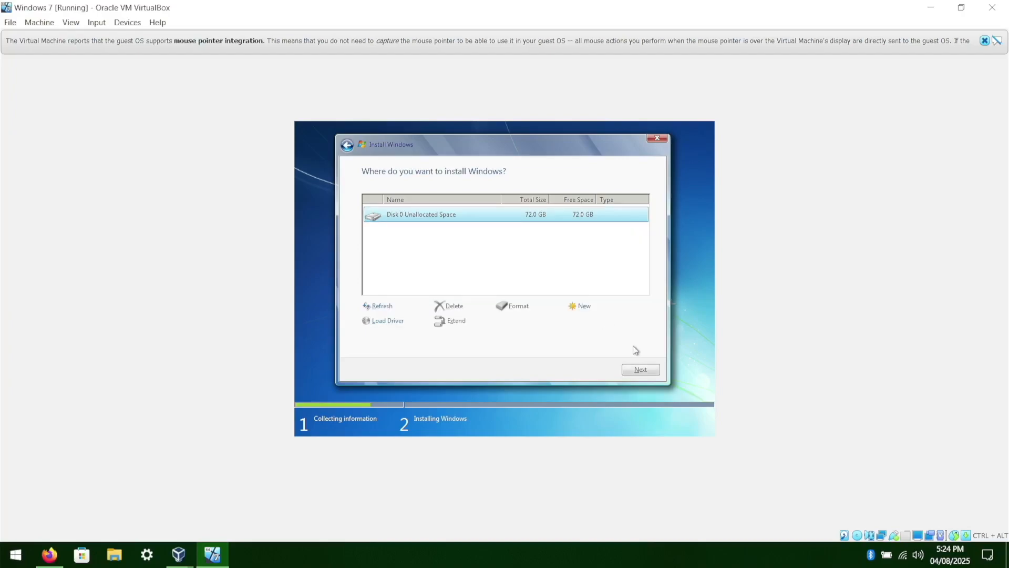
click(640, 370)
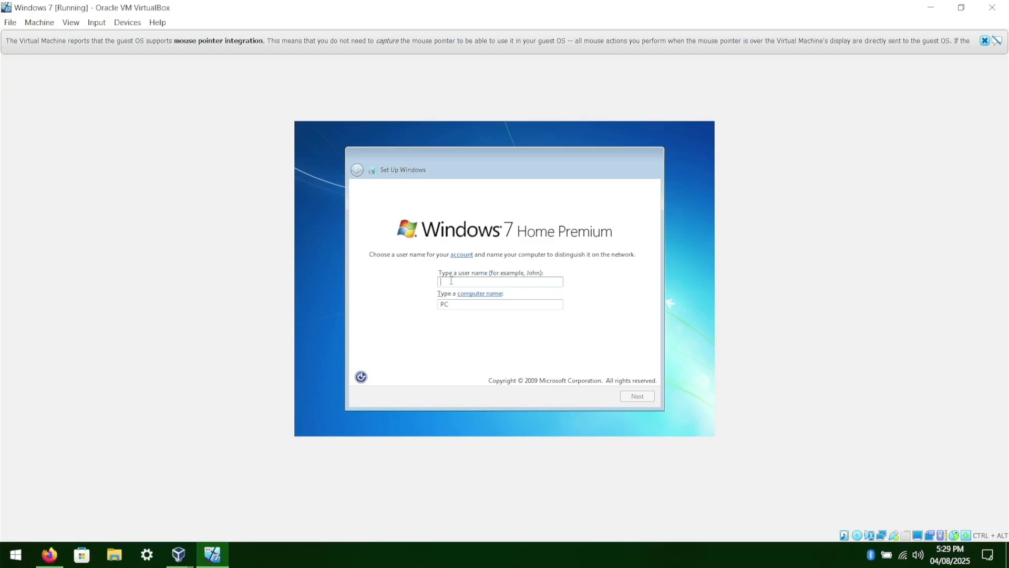
Enter the account user name, letting the computer name follow it, and continue.
text(cheze)
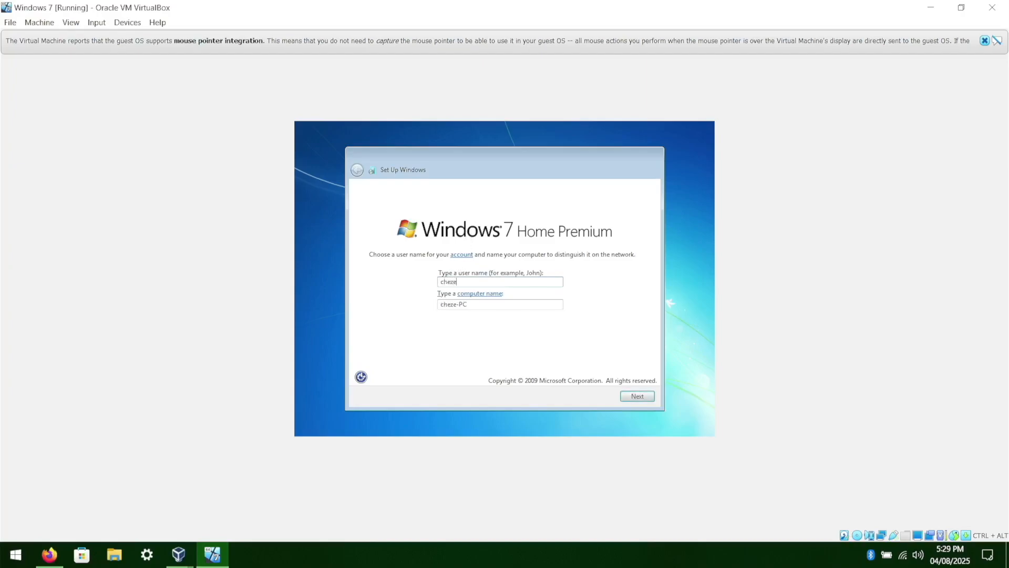
text(_nun)
click(463, 282)
key(BackSpace)
text(B)
key(BackSpace)
text(b)
click(637, 396)
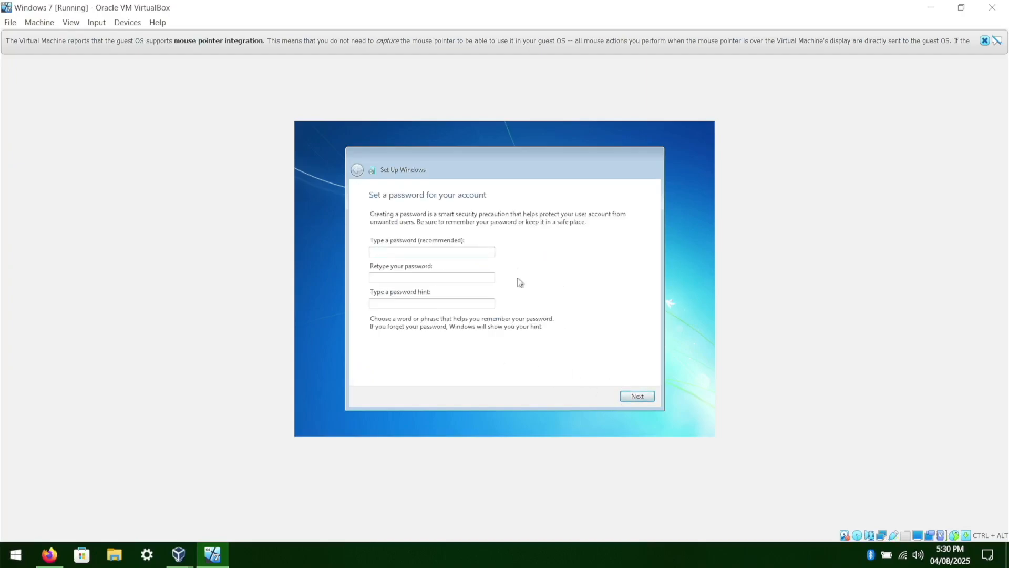
Set the account password, retype it, and enter the hint NOPE SUCKERS.
text(••)
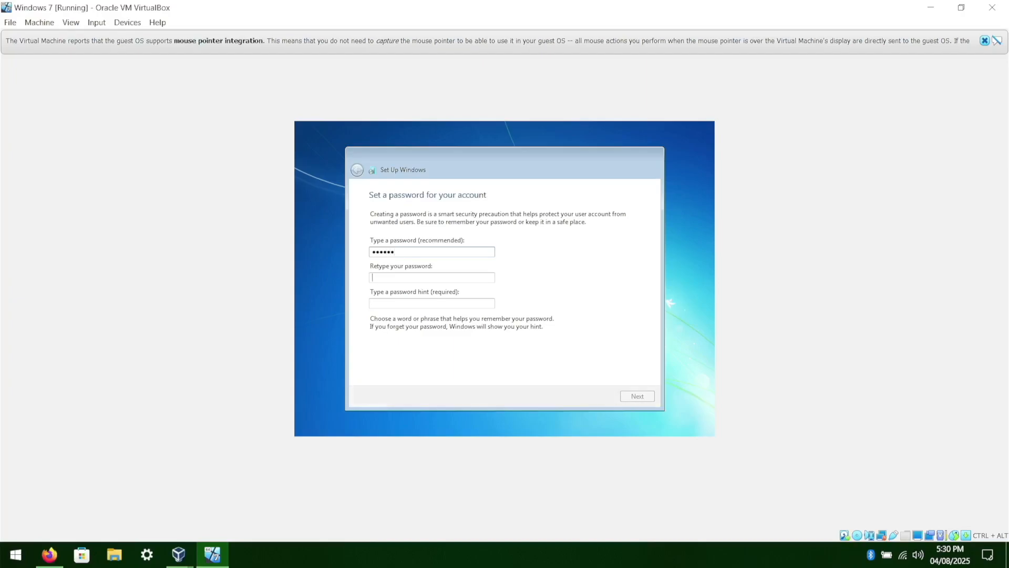
text(••••••)
text(NOPE SUCKERS)
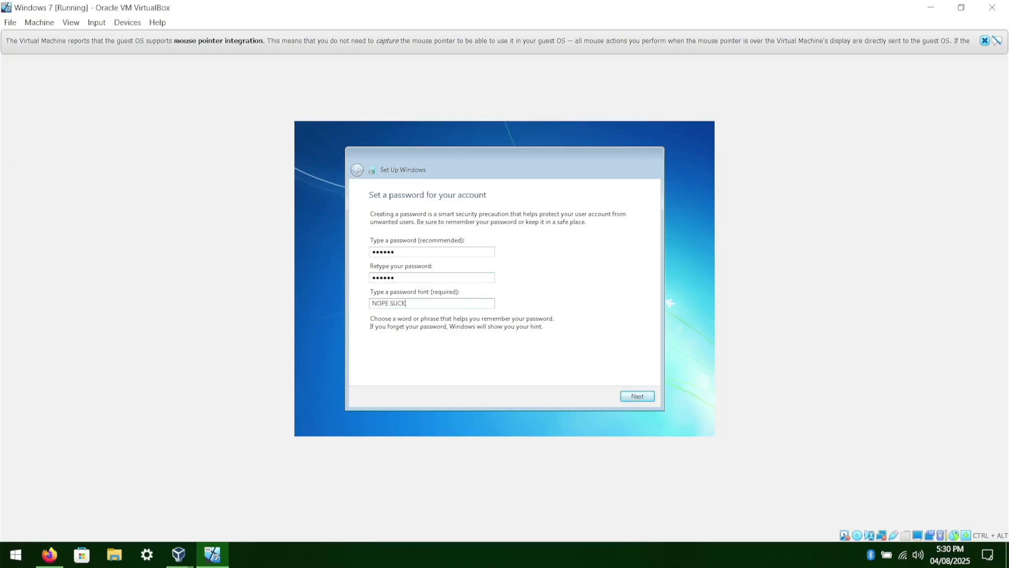
click(635, 398)
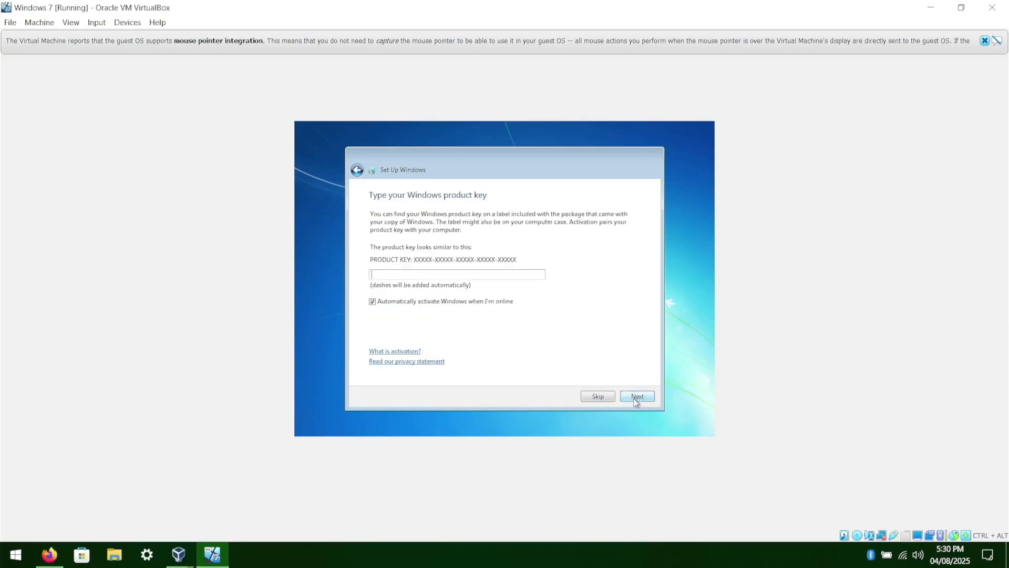
Skip the product key and choose the recommended protection settings.
click(610, 399)
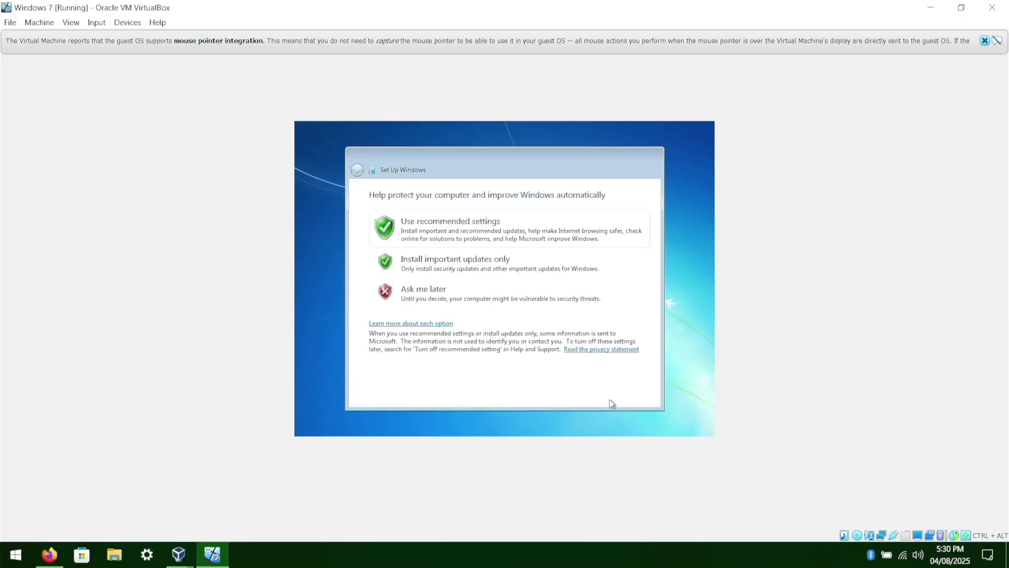
click(508, 236)
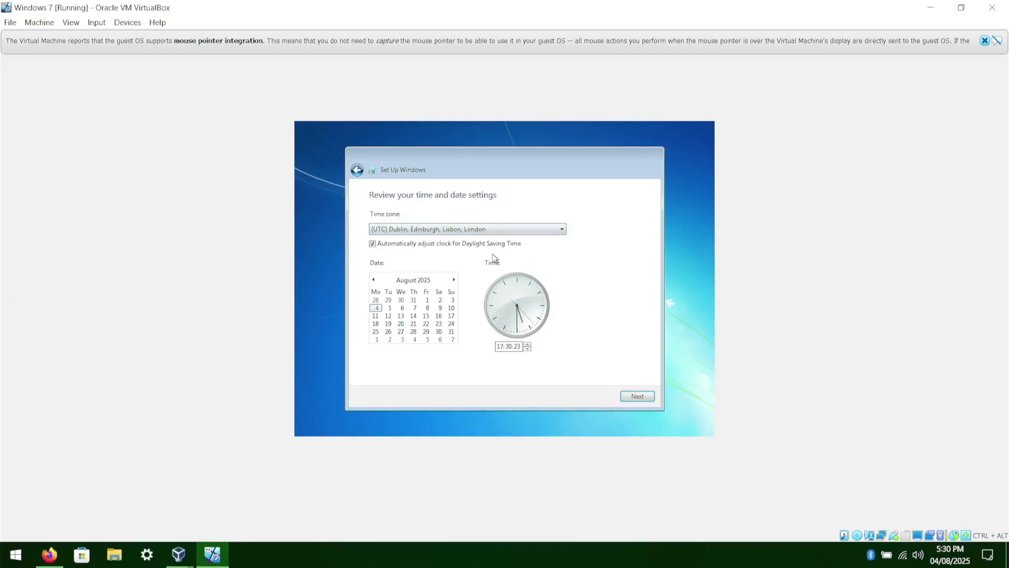
Accept the time and date settings and choose Home network as the computer's location.
scroll(489, 234, down, 1)
scroll(489, 234, up, 1)
scroll(489, 234, down, 1)
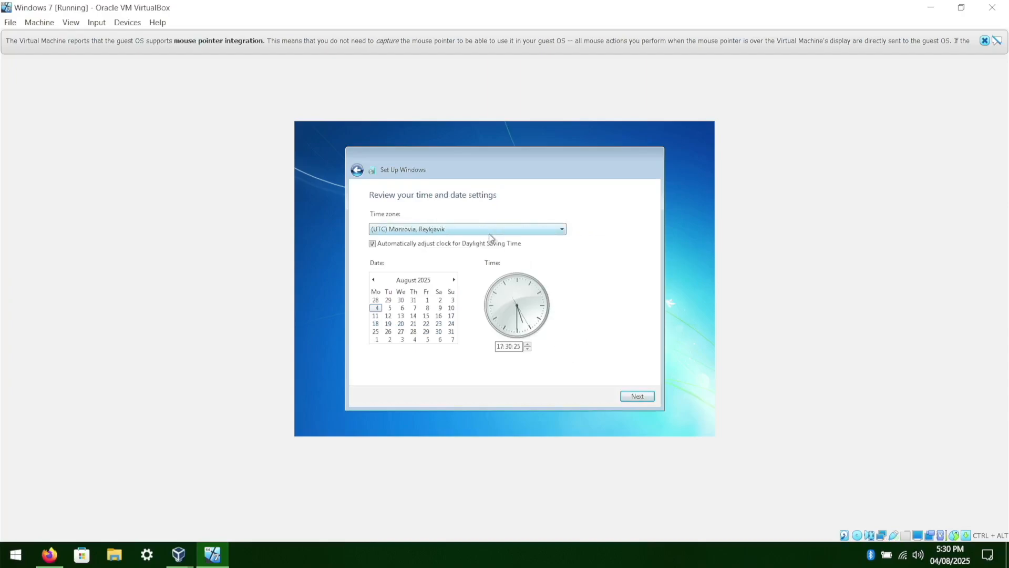
scroll(490, 234, up, 1)
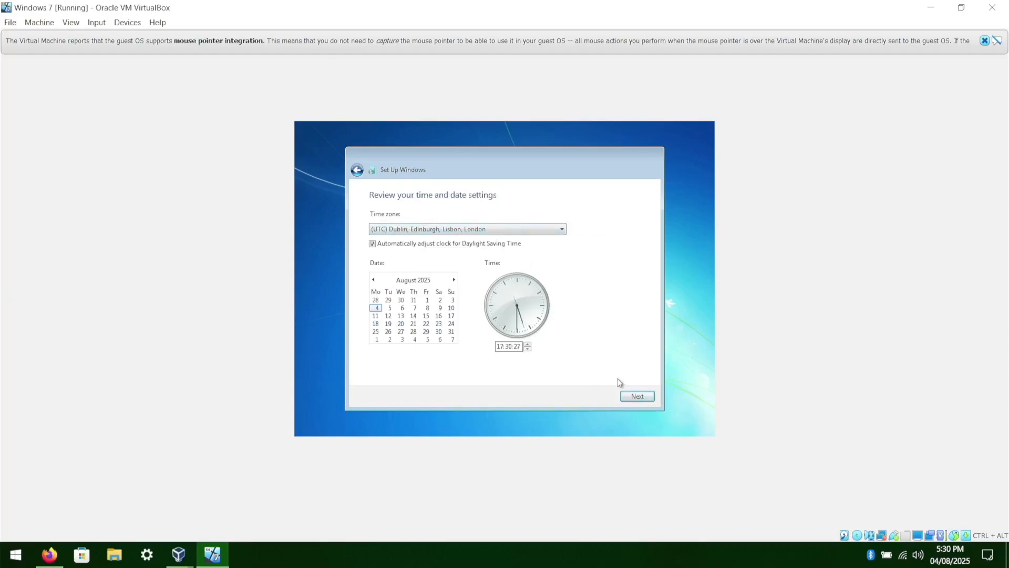
click(646, 398)
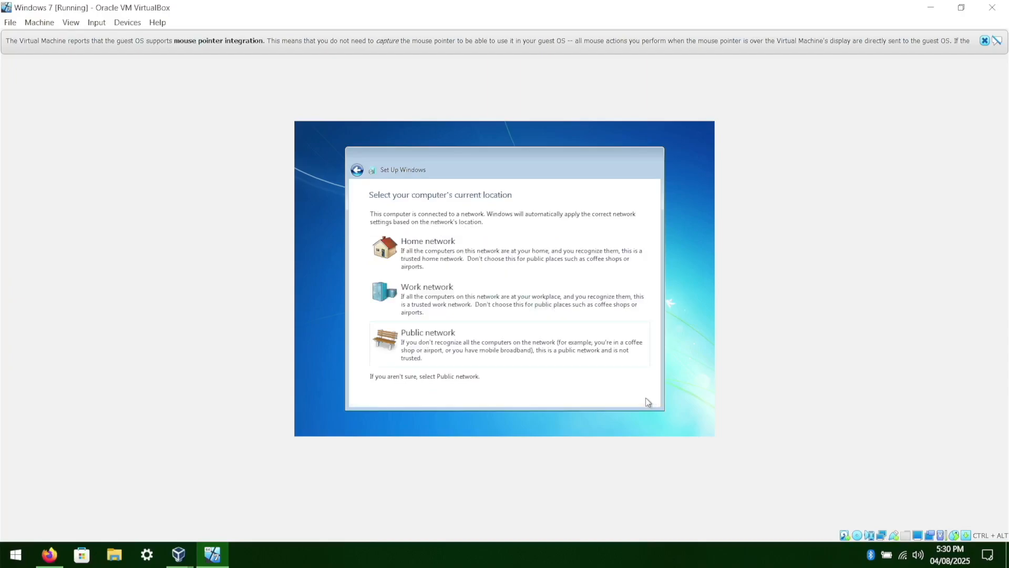
click(484, 250)
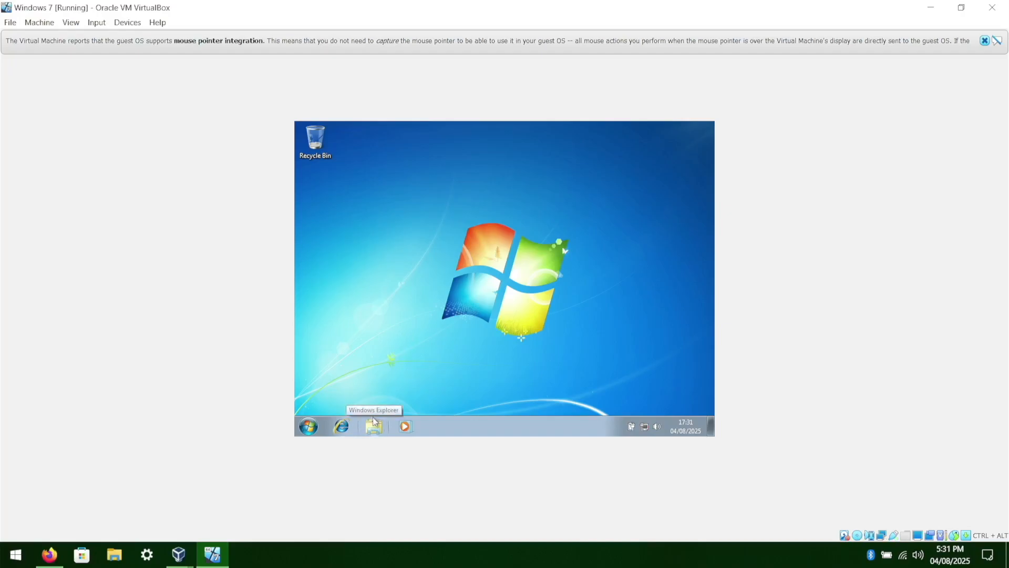
Open Computer in Windows Explorer and eject the WIN7AIO CD drive.
click(374, 424)
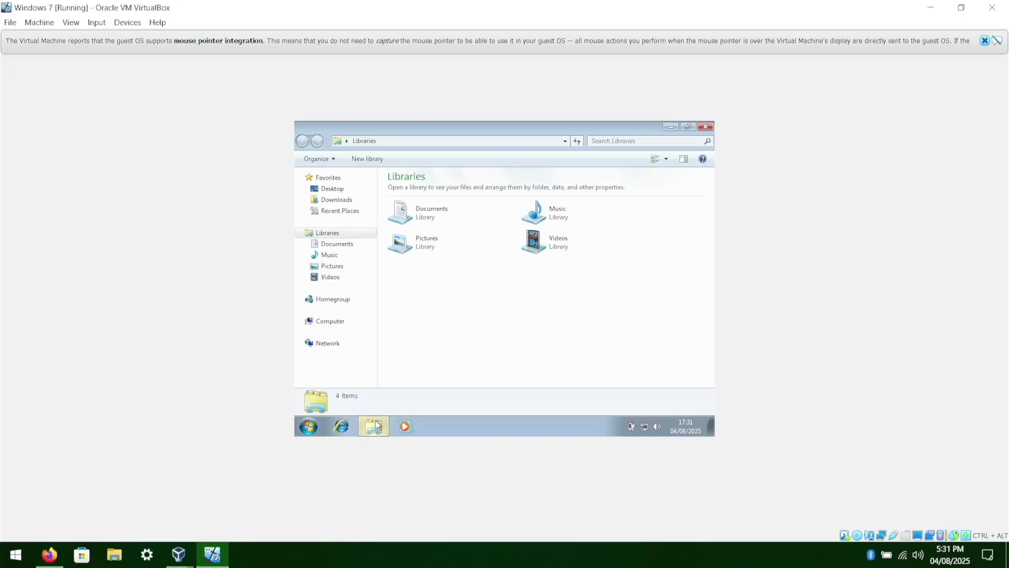
click(335, 324)
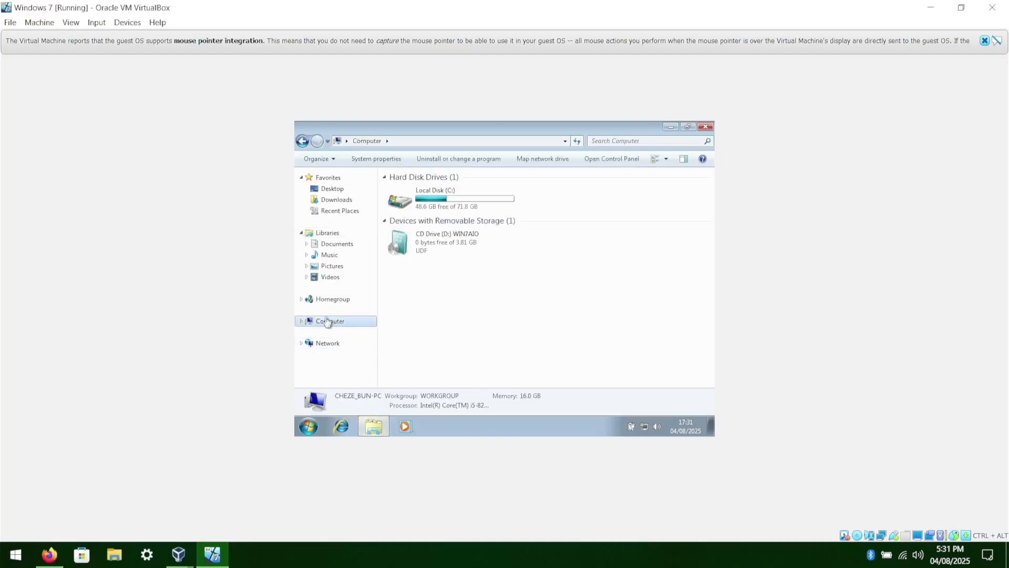
right_click(374, 423)
click(470, 363)
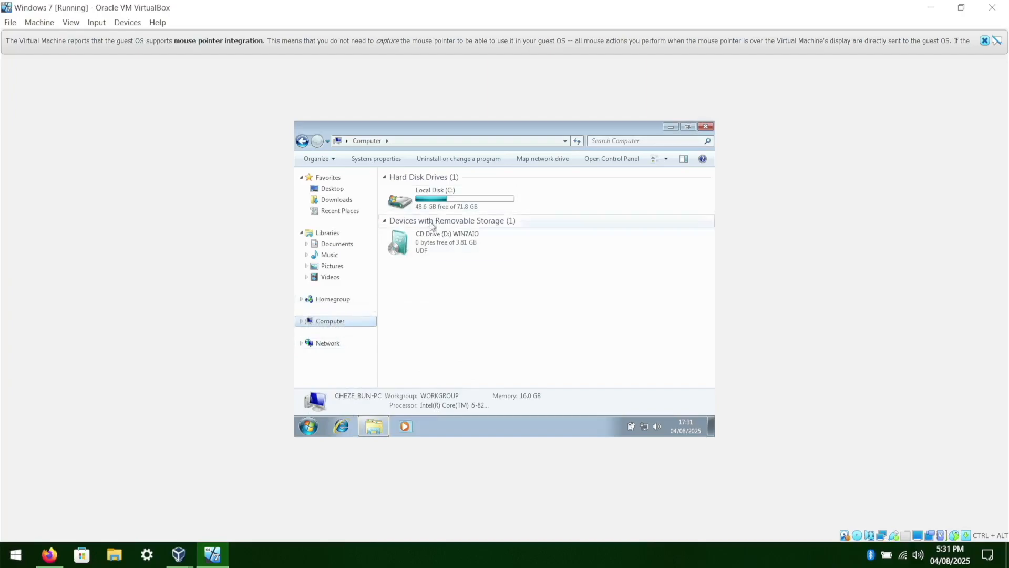
right_click(419, 247)
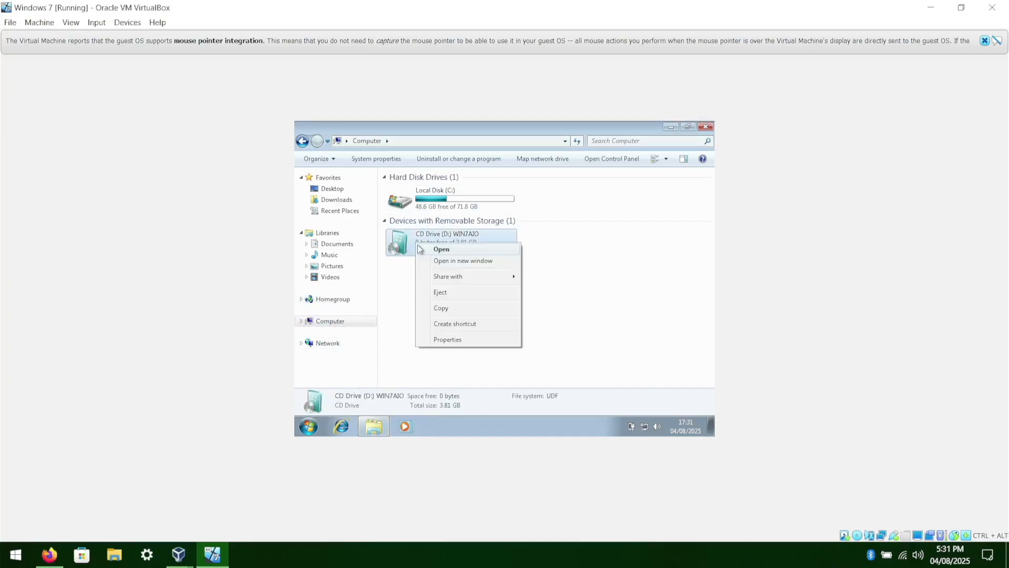
click(440, 292)
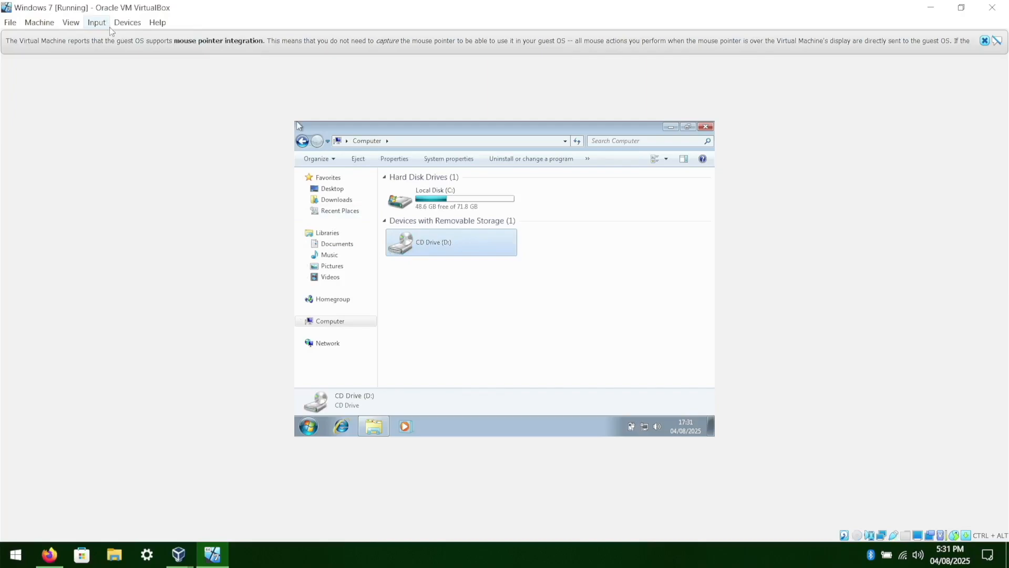
Insert the Guest Additions CD image into the virtual machine and launch its setup from the CD drive.
click(96, 22)
mouse_move(126, 23)
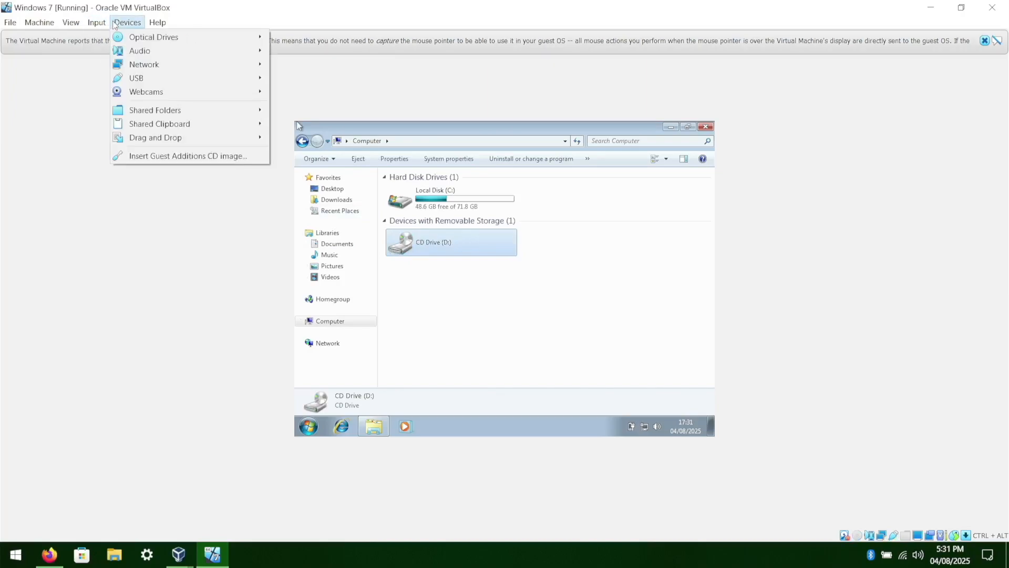
click(147, 156)
click(428, 272)
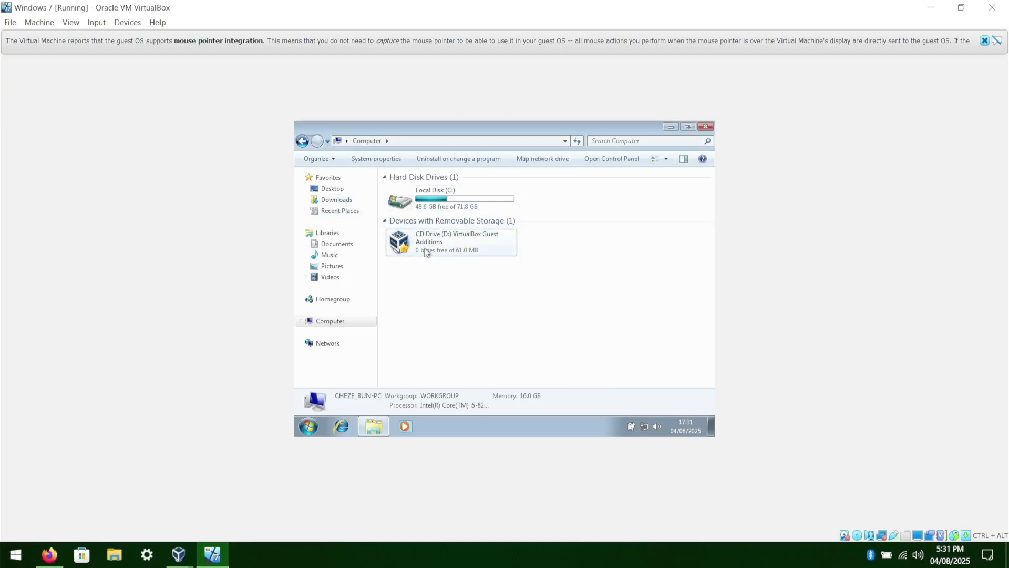
double_click(426, 251)
click(539, 284)
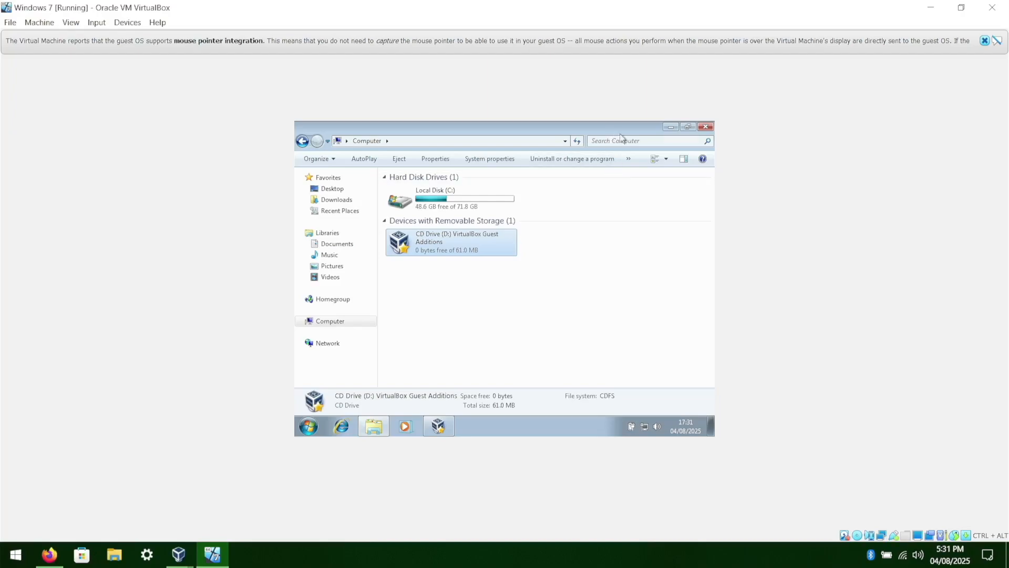
click(706, 128)
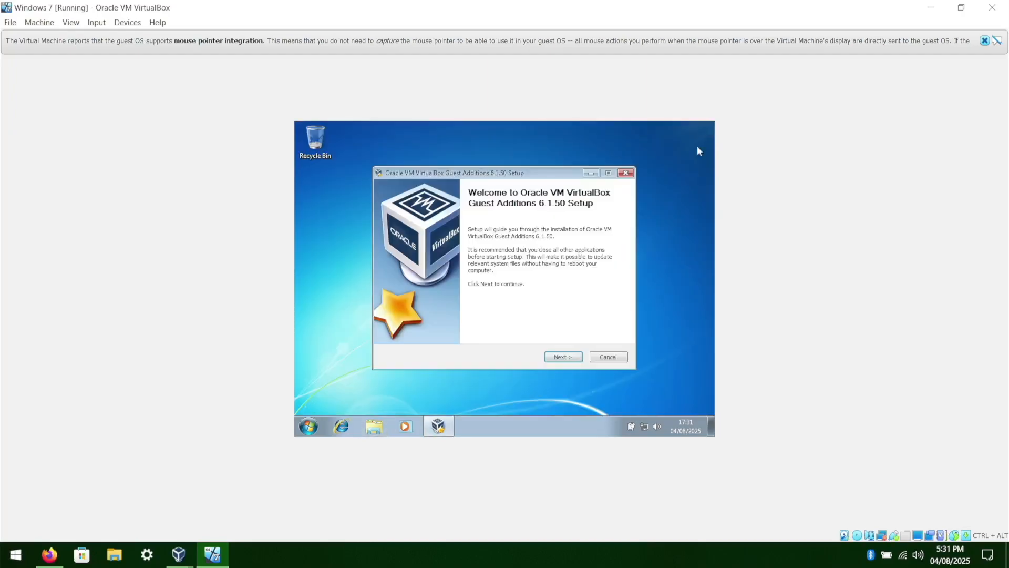
Install Guest Additions with default settings, always trusting Oracle Corporation software, and finish with Reboot now.
click(548, 363)
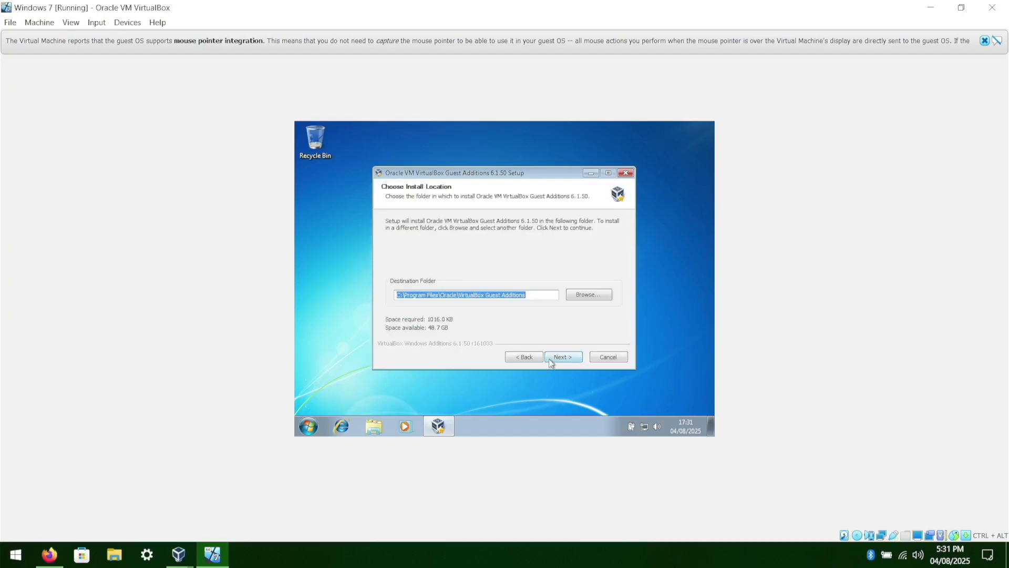
click(550, 359)
click(550, 360)
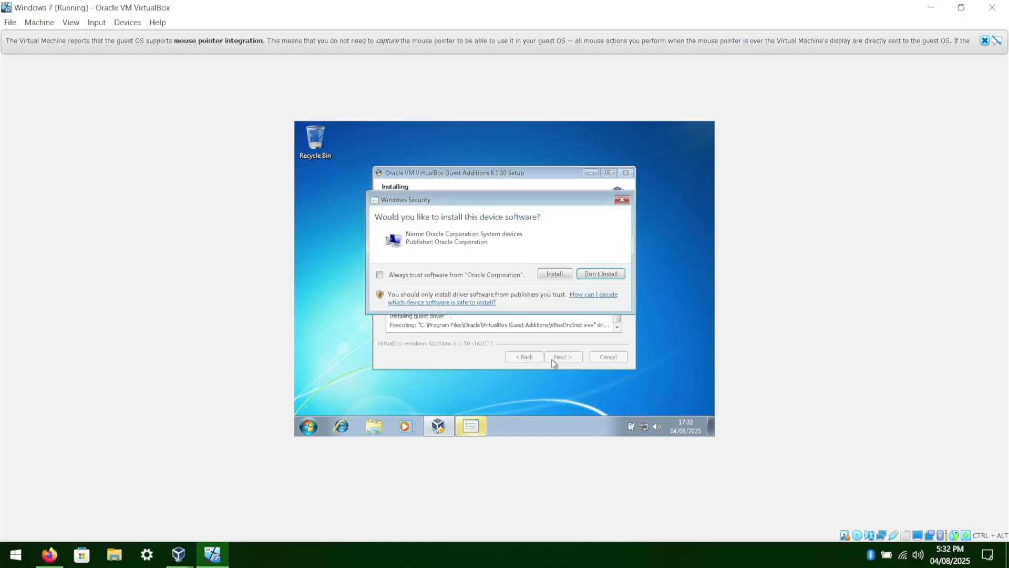
click(435, 277)
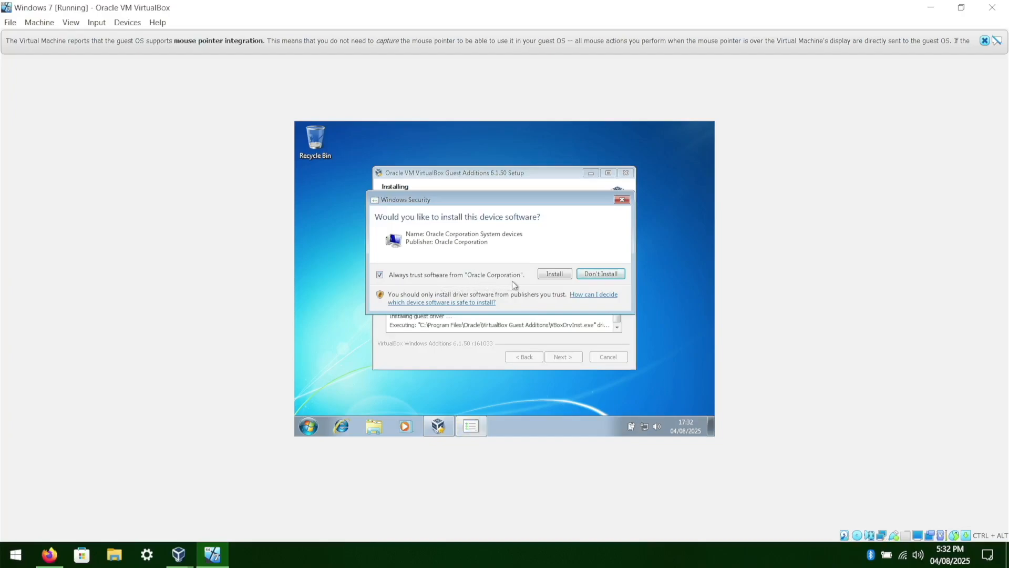
click(550, 276)
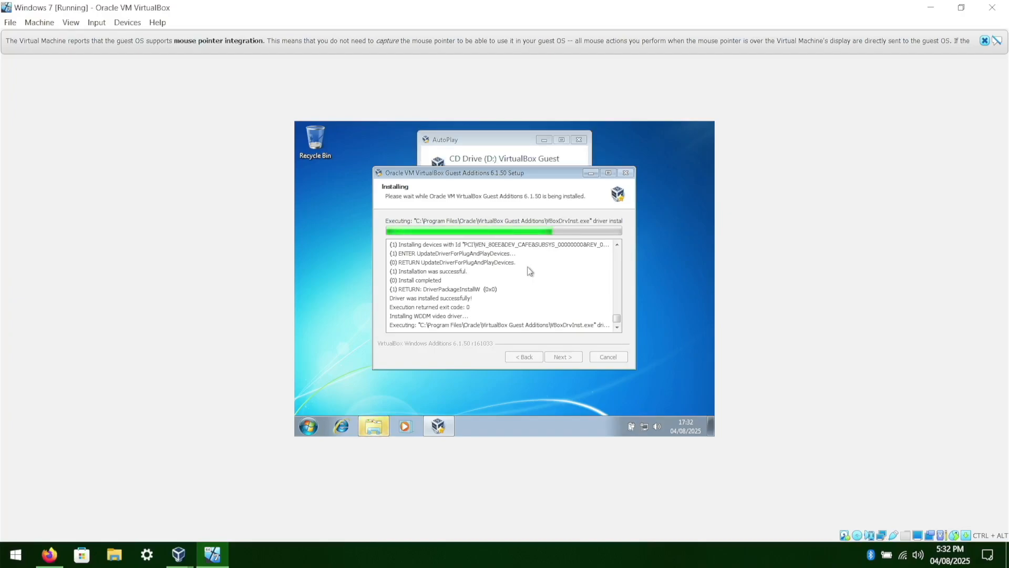
click(575, 140)
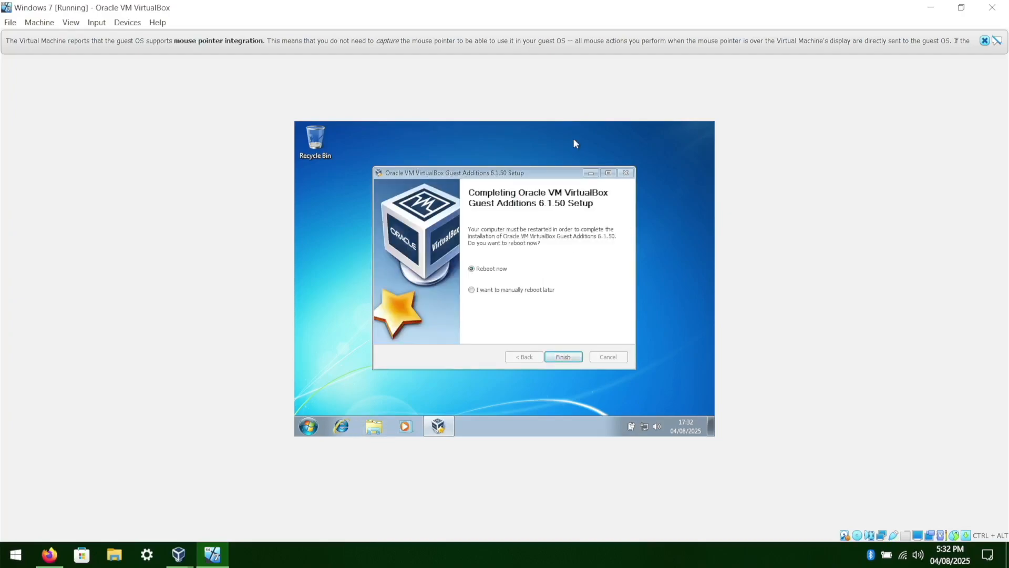
click(563, 357)
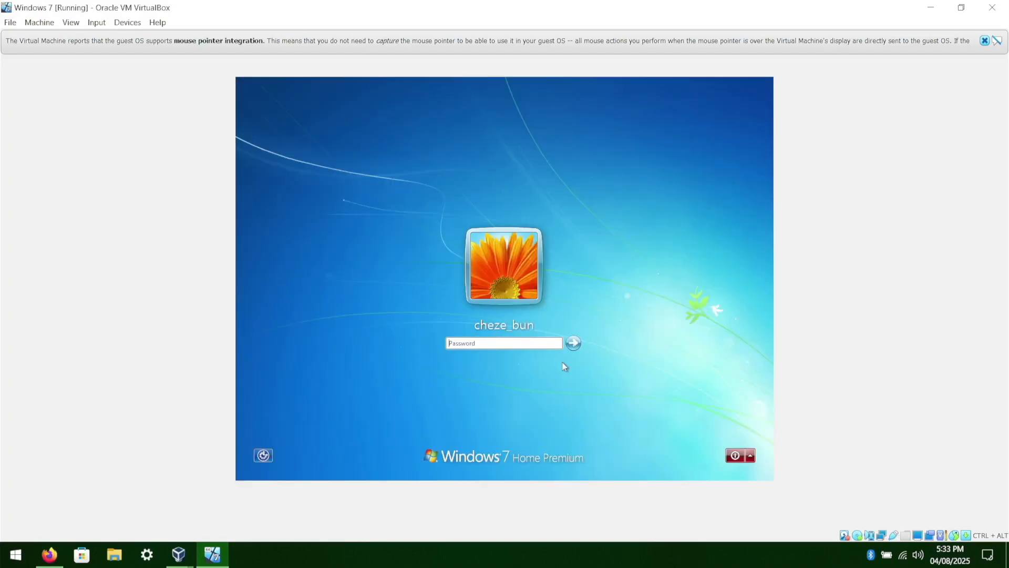
Log back into Windows by entering the account password.
text(••••••)
key(Return)
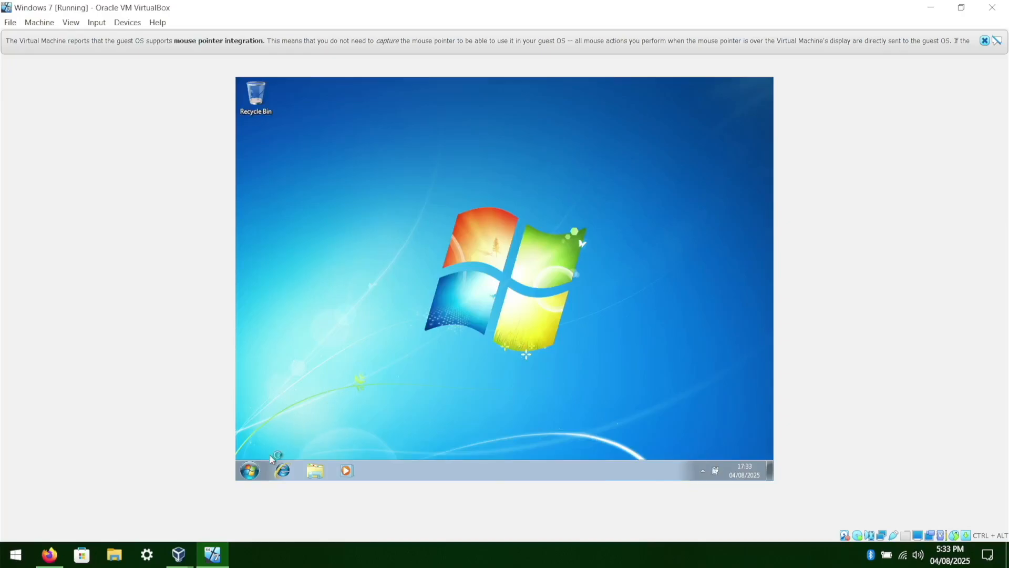
Apply the Windows 7 theme under Control Panel's Appearance and Personalization, then close the window.
click(258, 475)
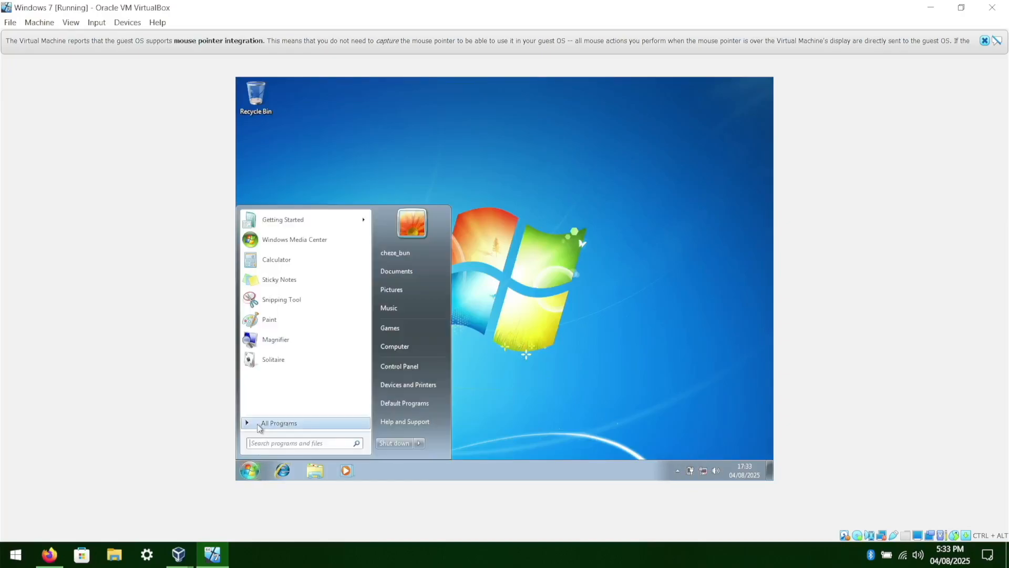
click(393, 367)
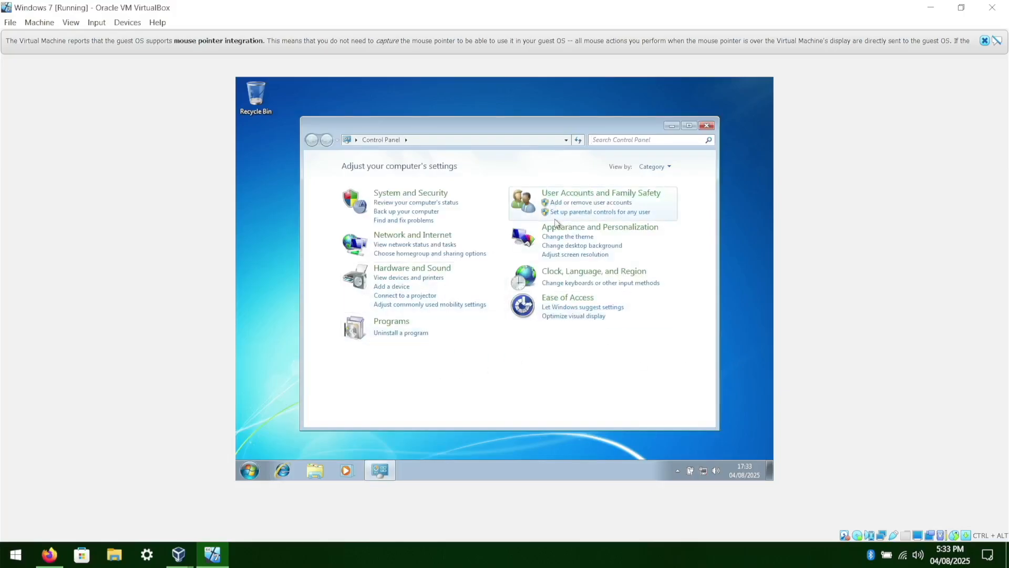
click(577, 230)
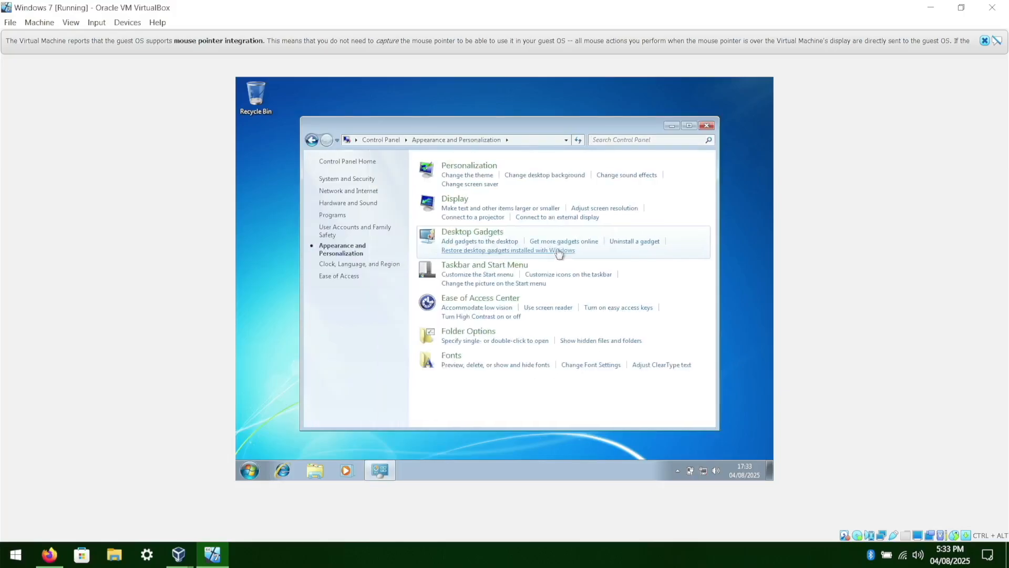
click(478, 169)
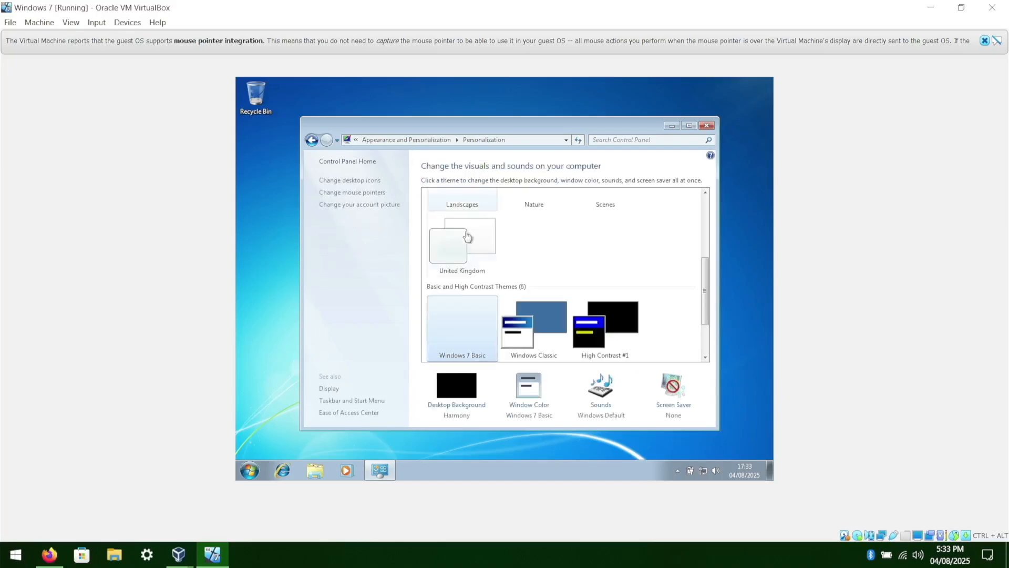
scroll(455, 266, up, 4)
click(465, 241)
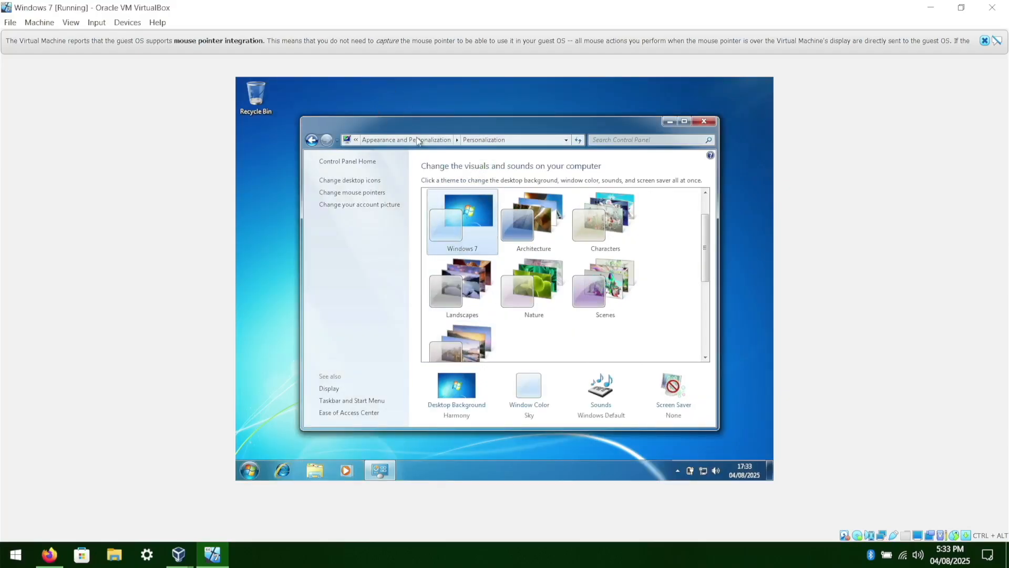
mouse_move(419, 129)
mouse_down()
mouse_move(386, 101)
mouse_move(427, 120)
mouse_up()
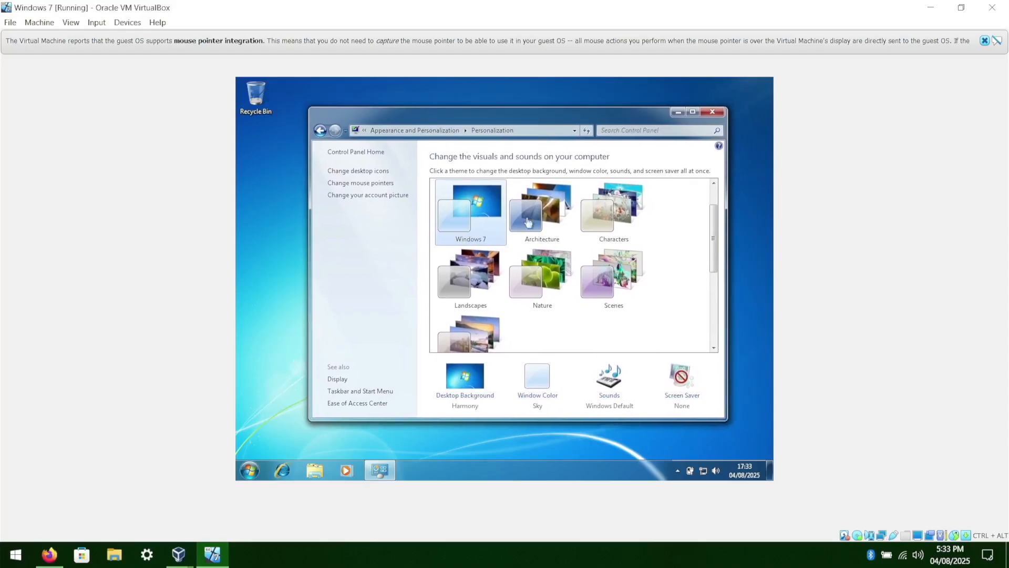
click(707, 112)
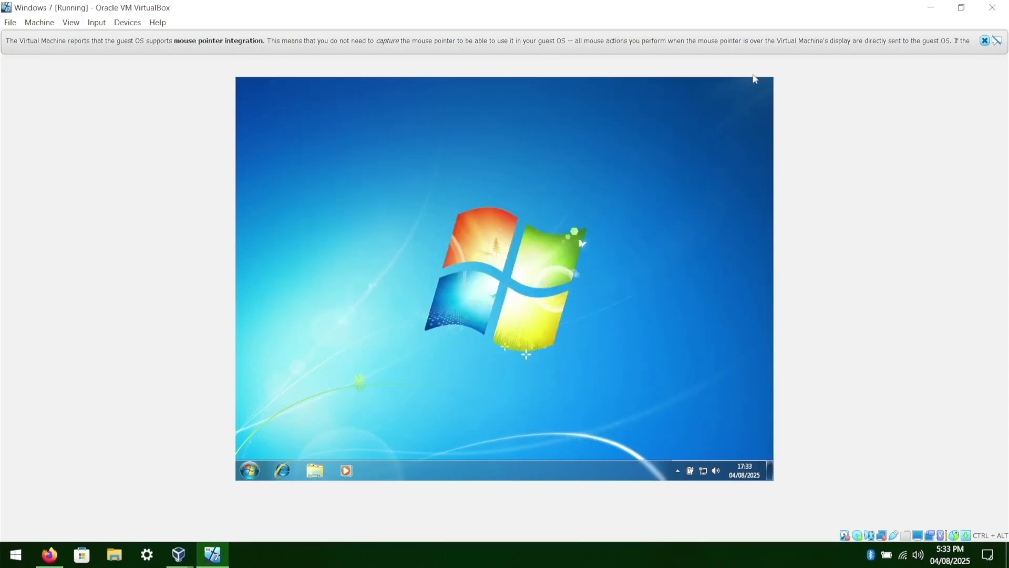
Hide the mouse integration notice and enable Auto-resize Guest Display for the virtual machine.
click(983, 41)
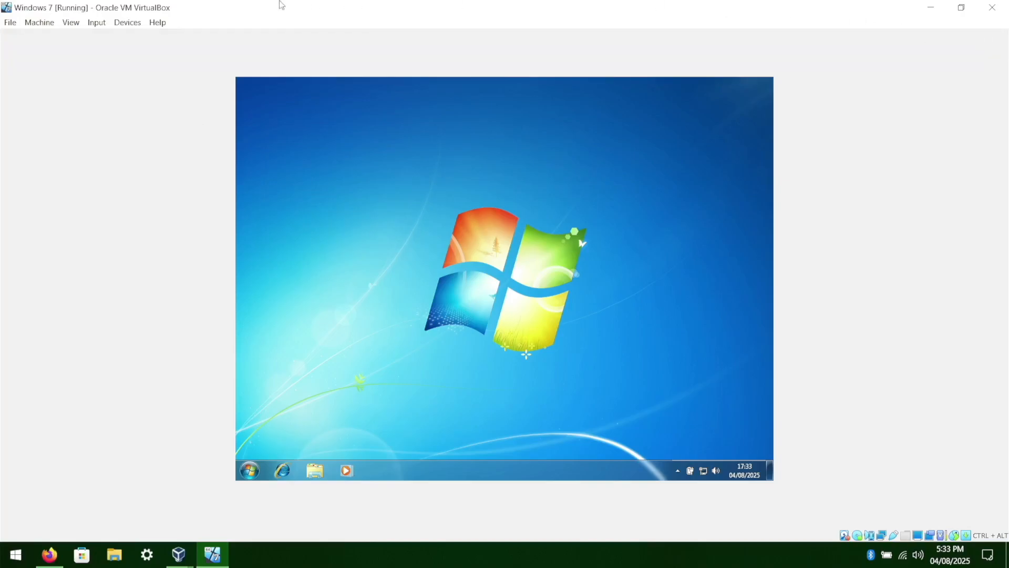
click(72, 24)
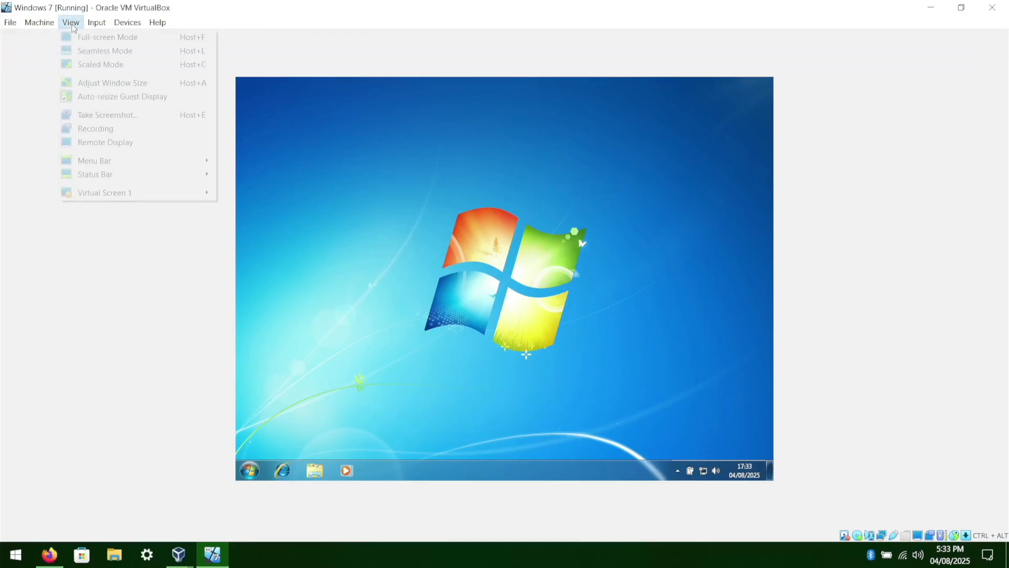
click(89, 100)
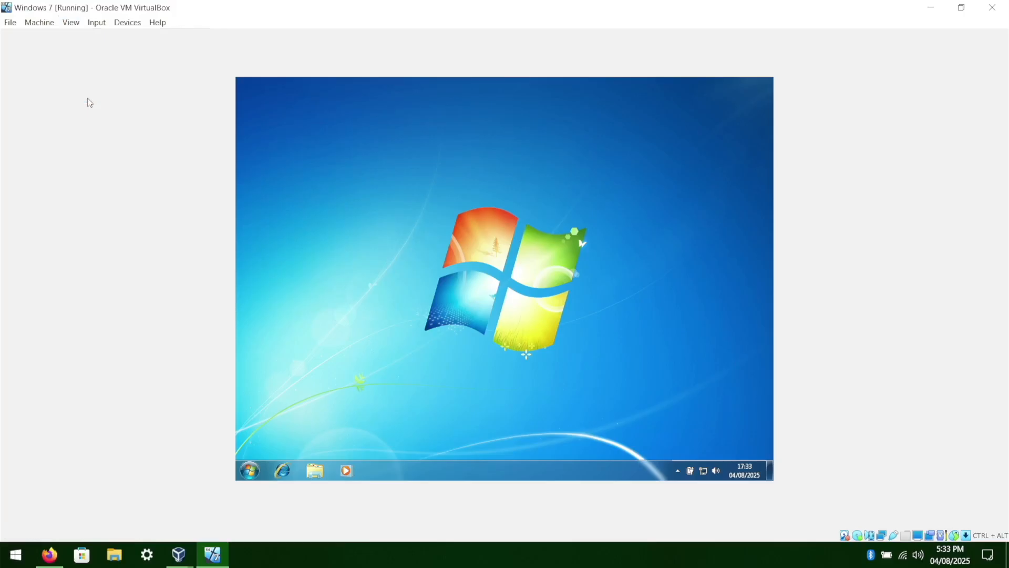
click(71, 22)
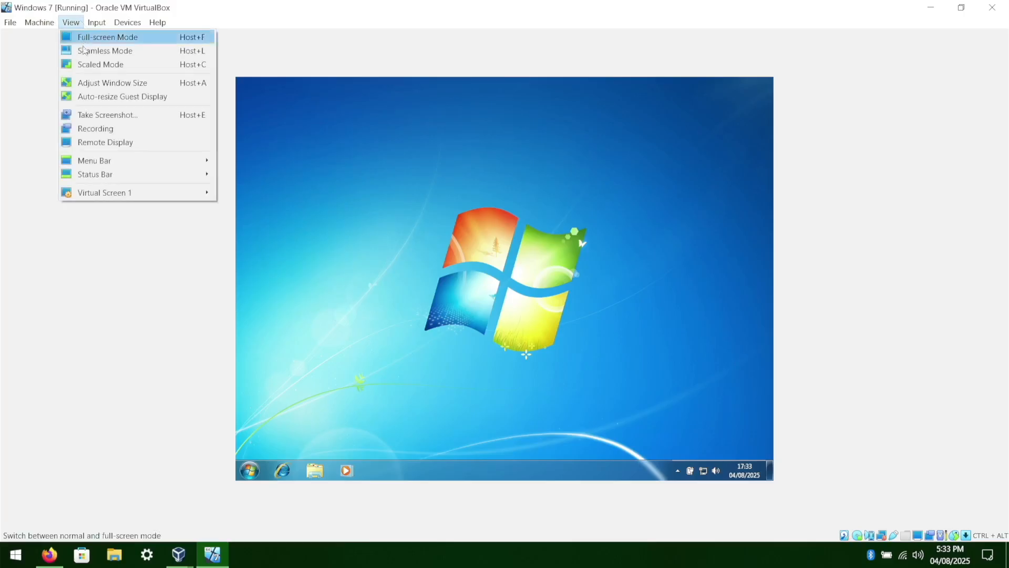
click(86, 100)
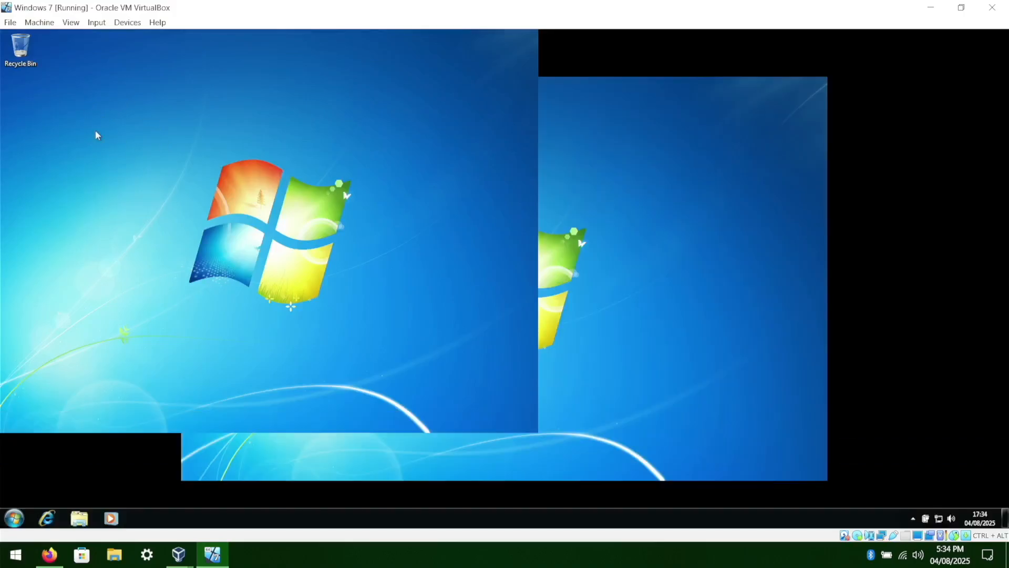
Maximize the virtual machine window so the guest desktop fills it.
double_click(241, 6)
double_click(421, 126)
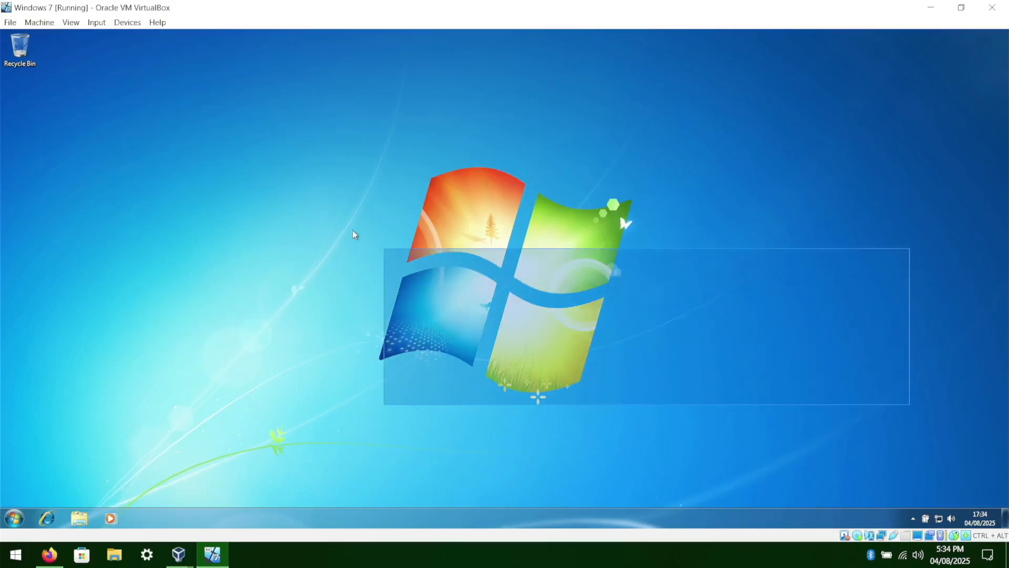
click(14, 518)
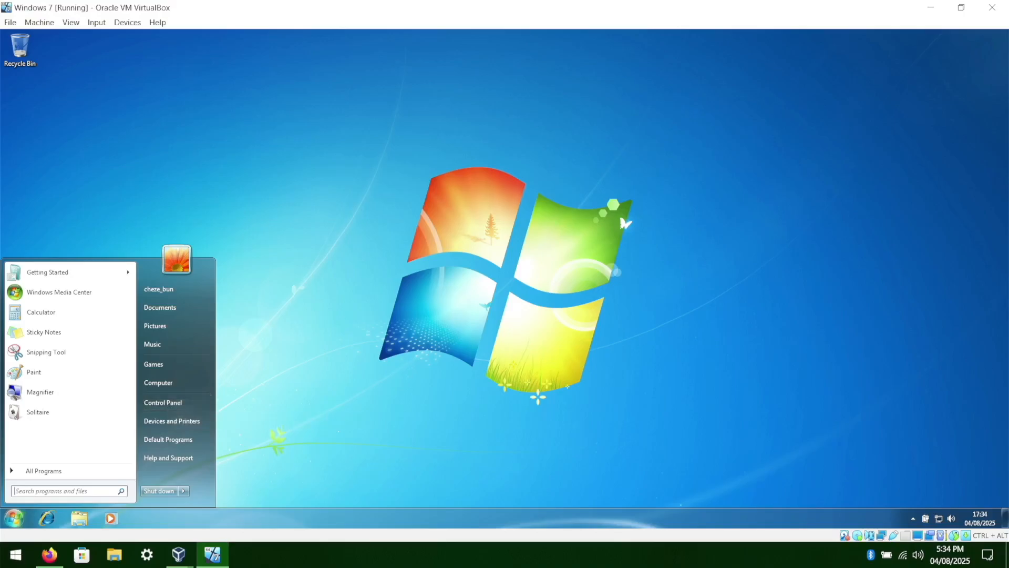
click(15, 554)
scroll(93, 376, up, 2)
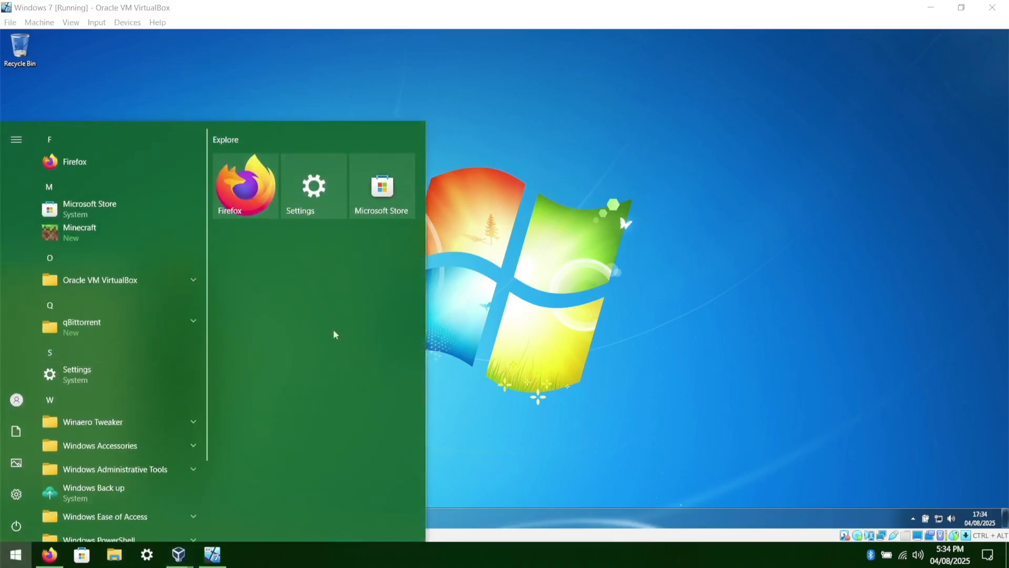
click(501, 306)
click(11, 517)
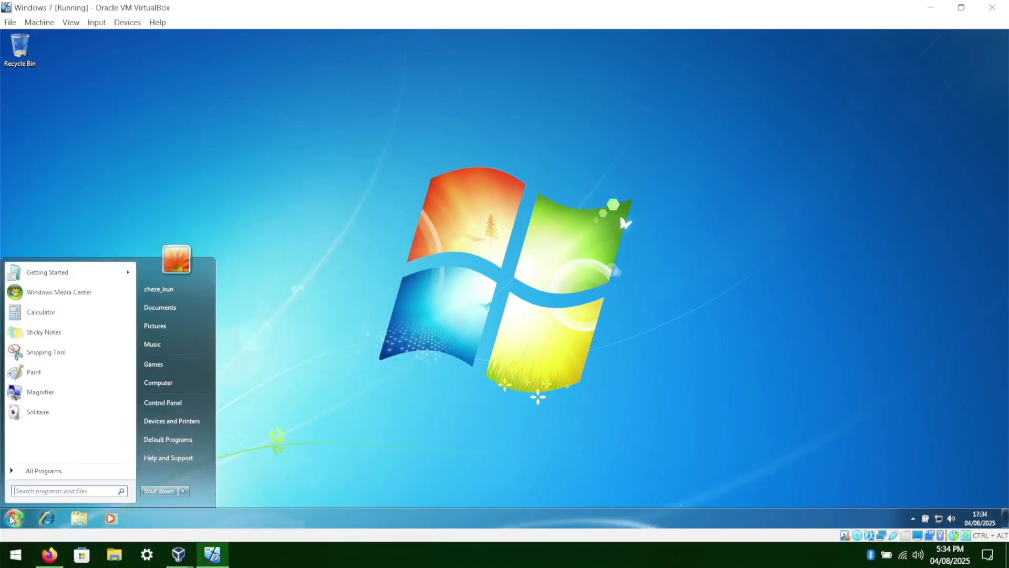
click(163, 409)
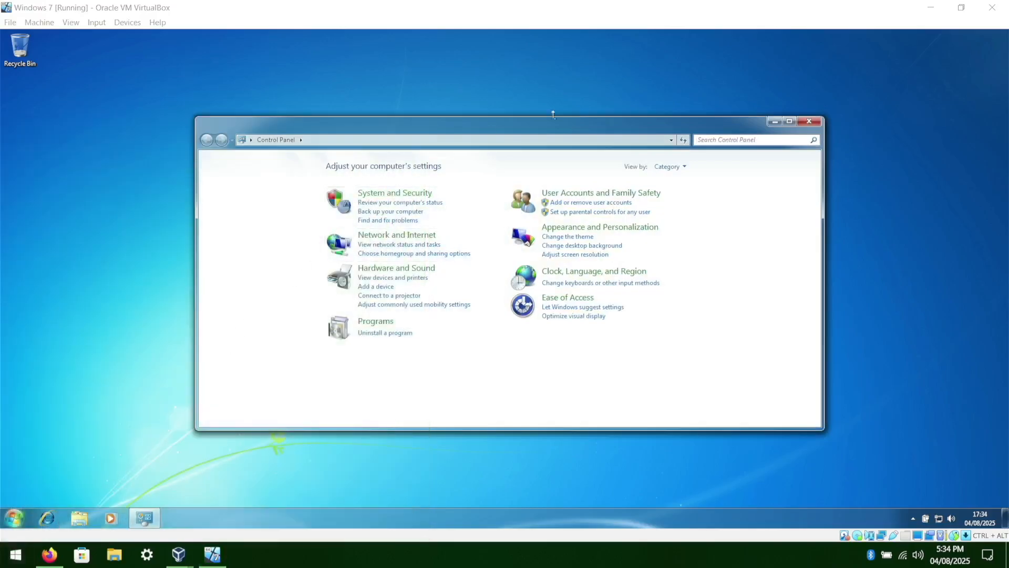
click(6, 560)
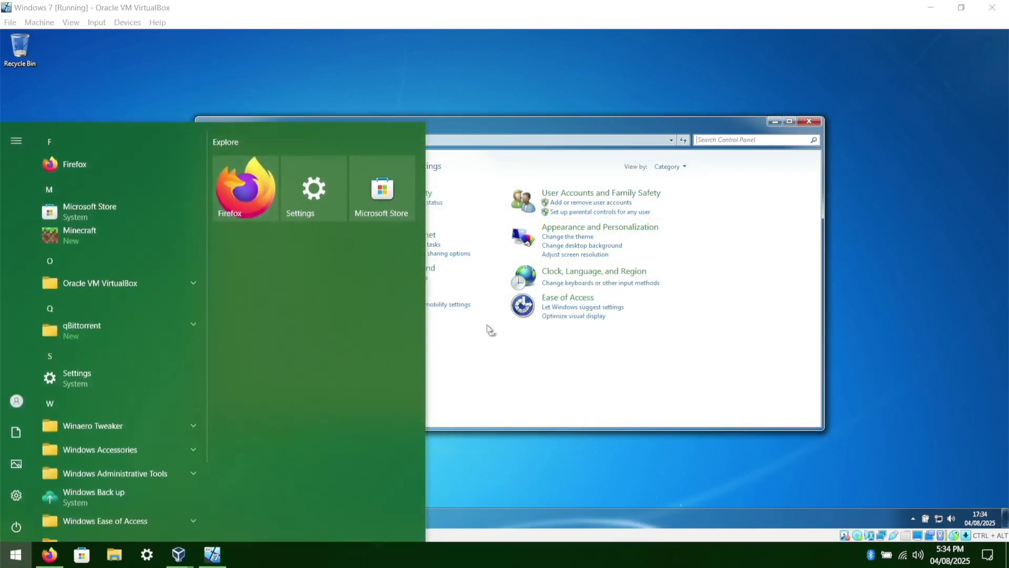
click(754, 160)
click(811, 119)
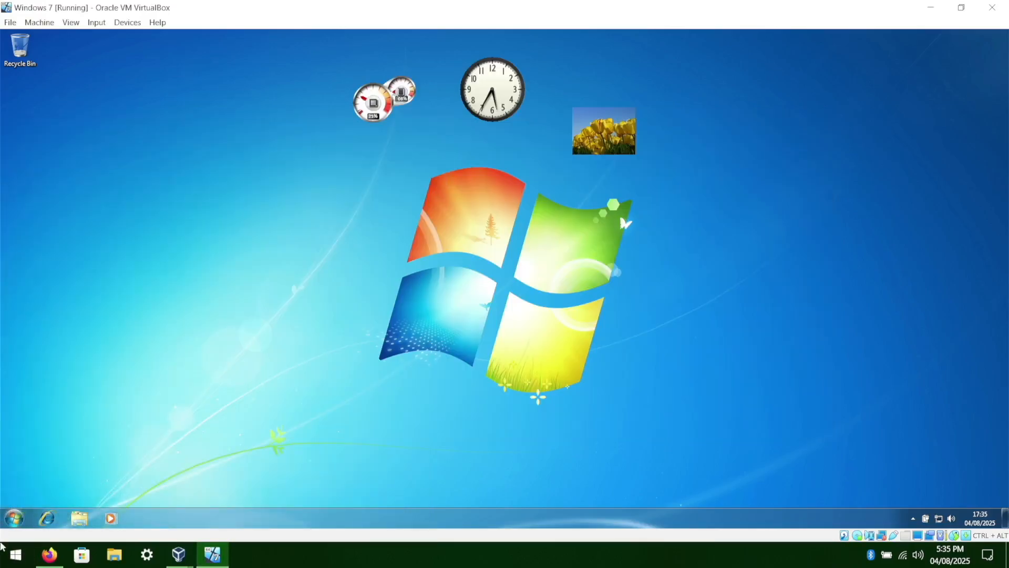
click(6, 523)
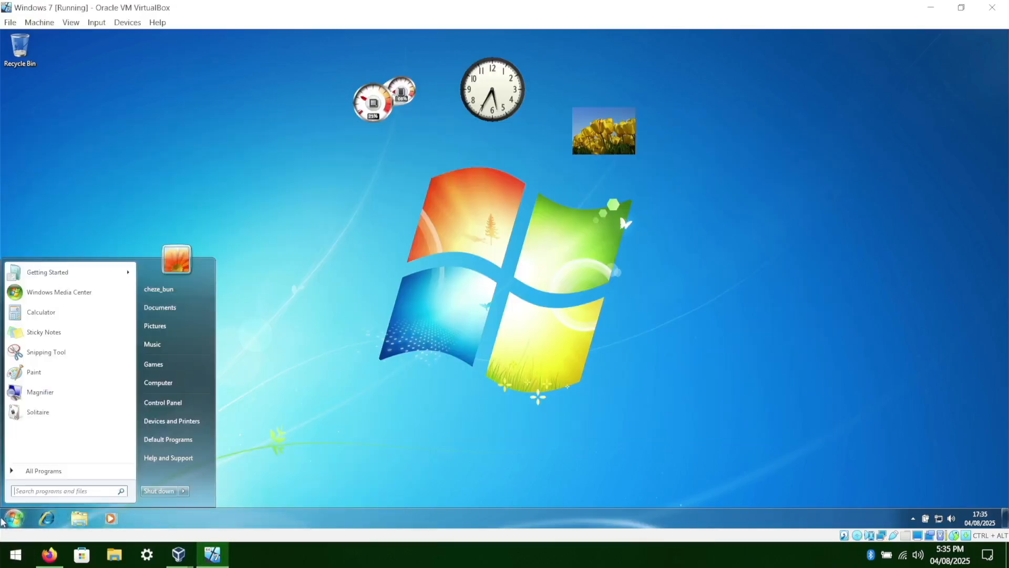
click(333, 464)
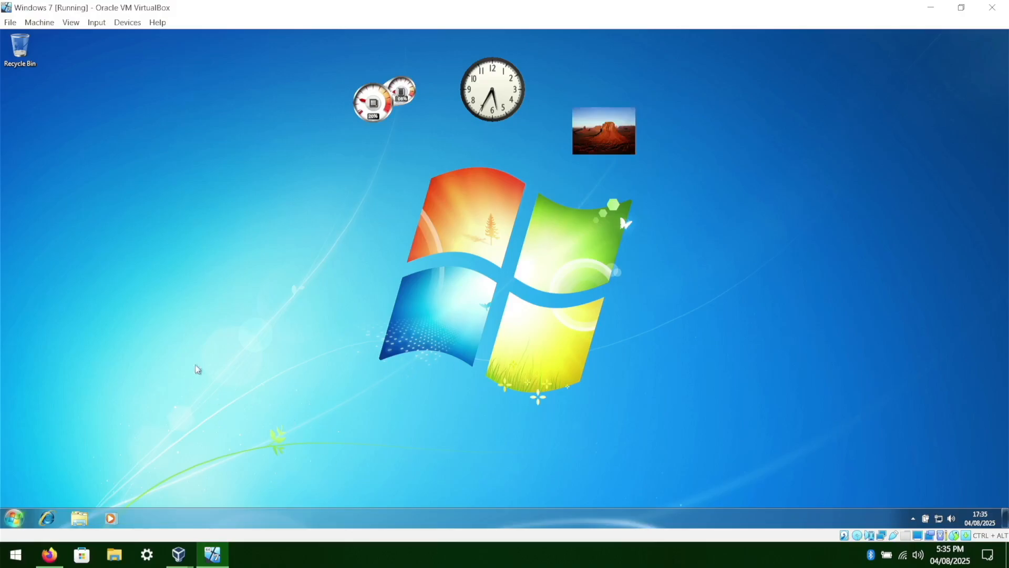
Try to add a gadget to the guest desktop from the desktop's context menu.
right_click(634, 401)
click(604, 419)
drag(687, 446, 310, 40)
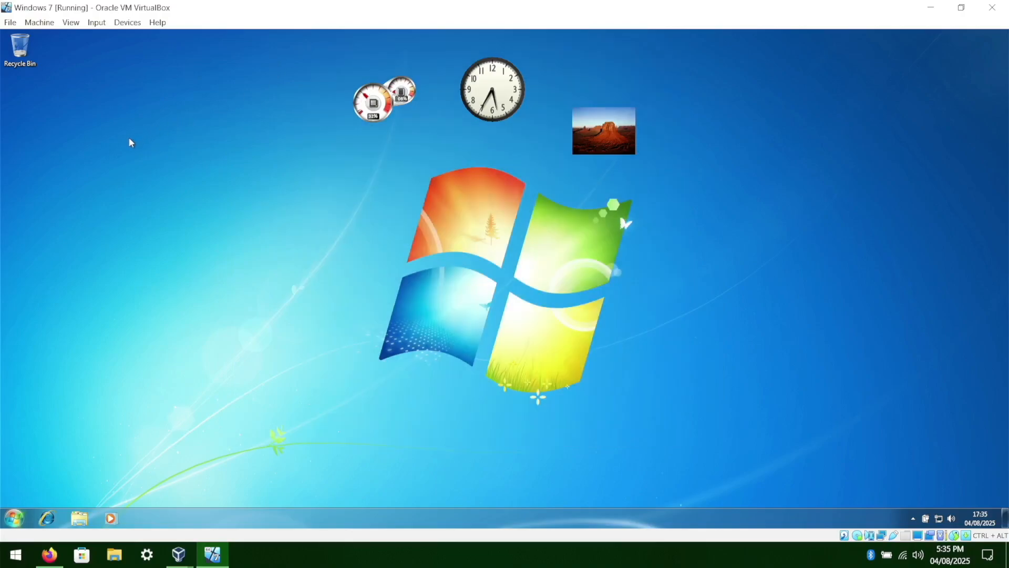